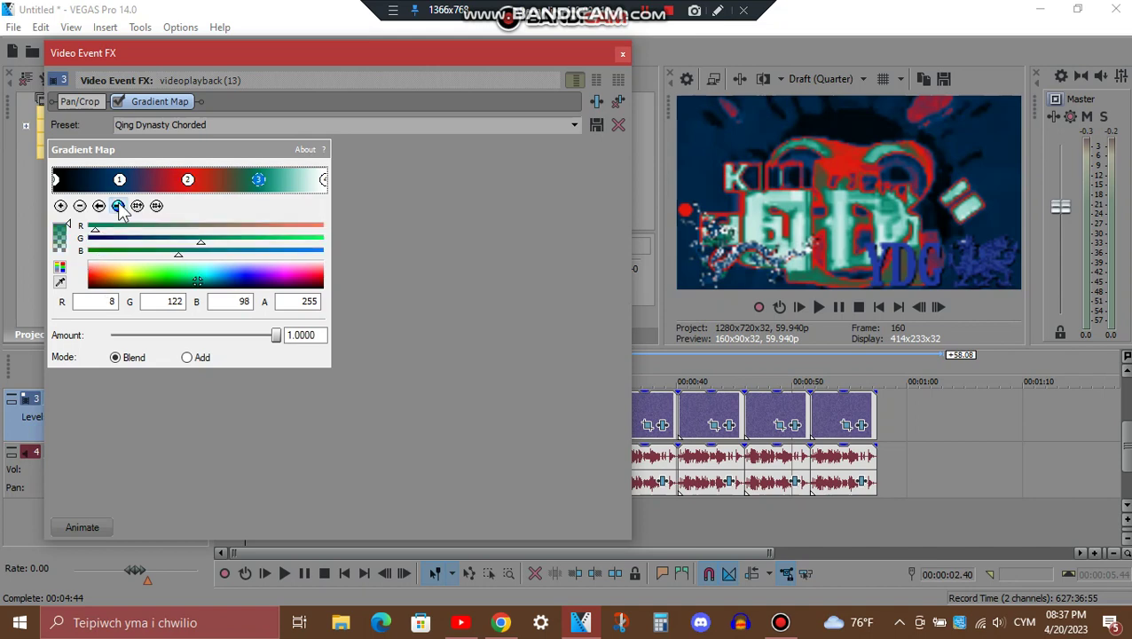
Step: Examine the first clip's last Gradient Map control point and its audio's Vocodex settings, including the carrier waveform and keyboard
click(118, 206)
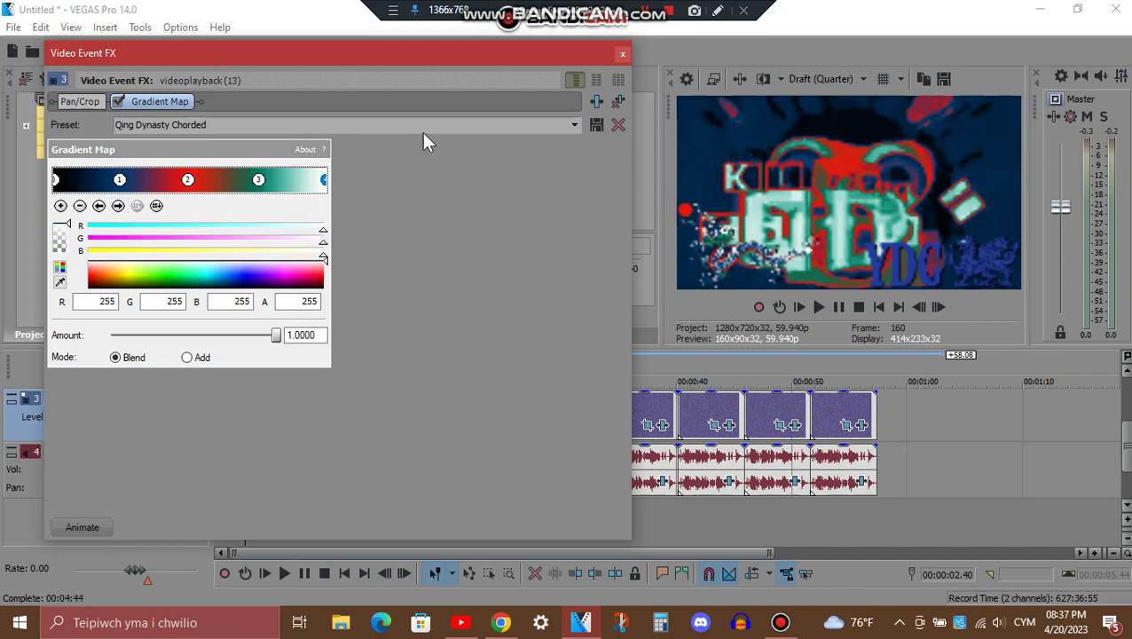
click(623, 55)
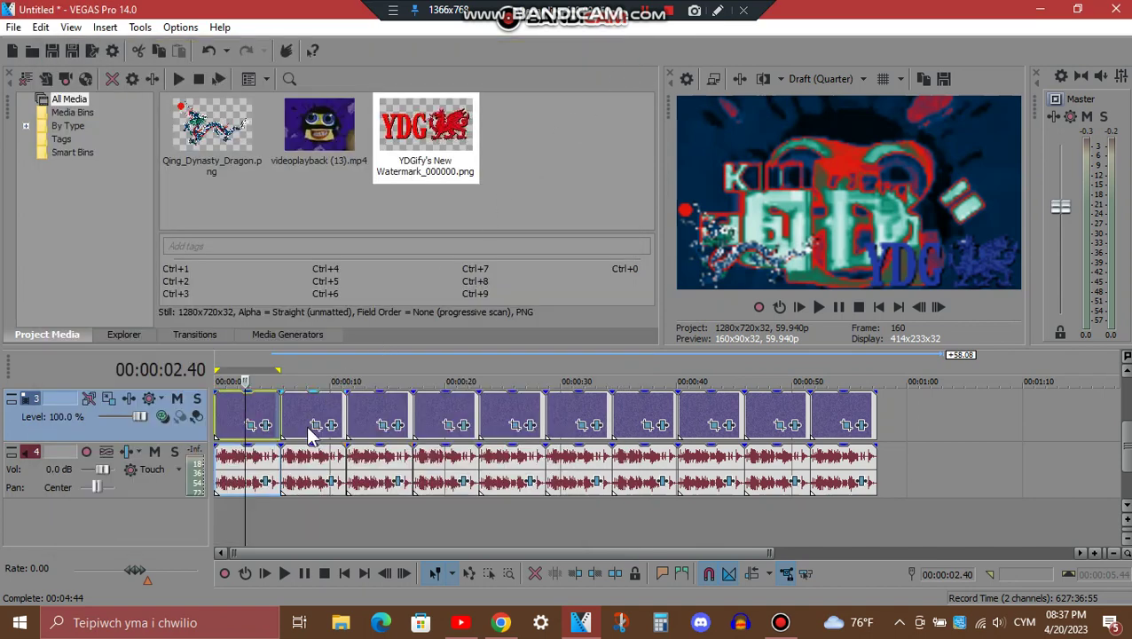
click(267, 481)
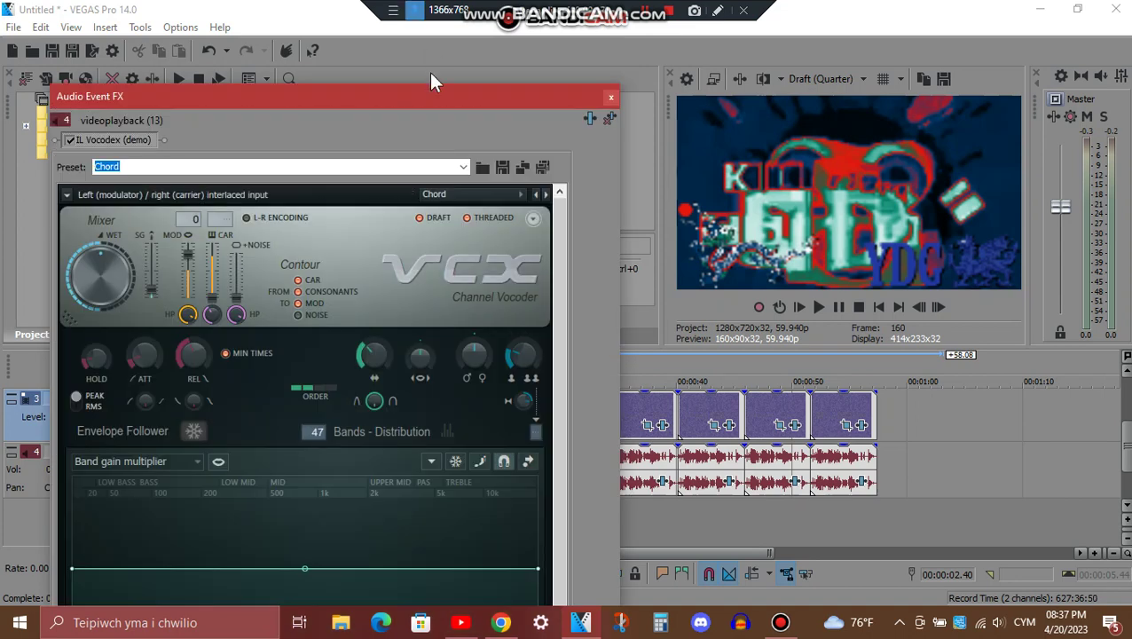
drag(428, 92, 426, 64)
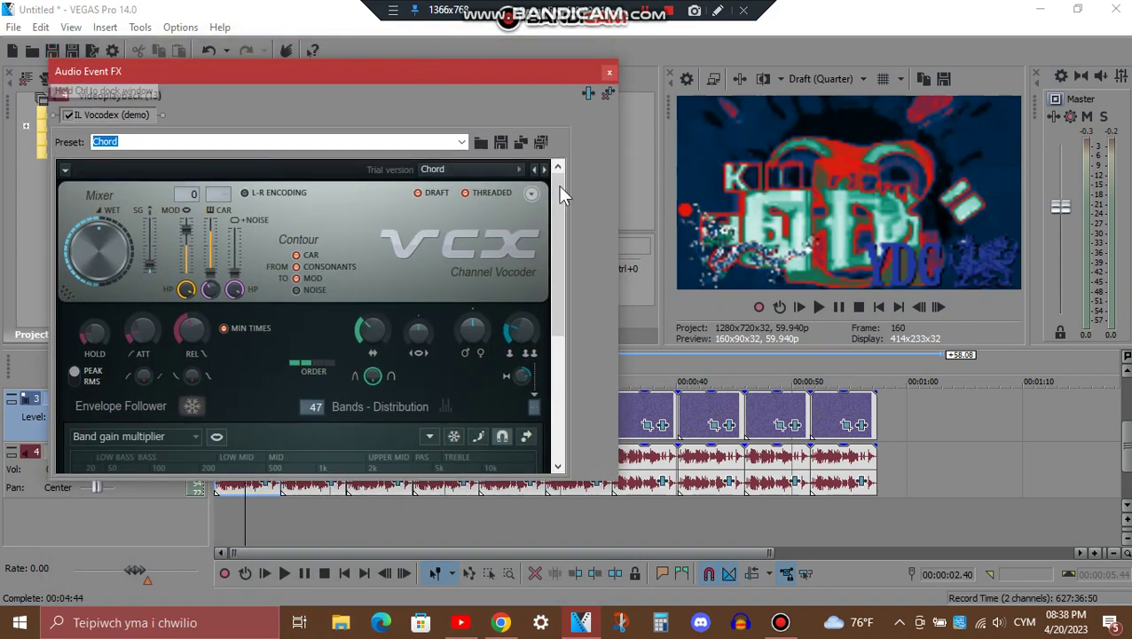
drag(550, 196, 549, 362)
scroll(547, 356, down, 1)
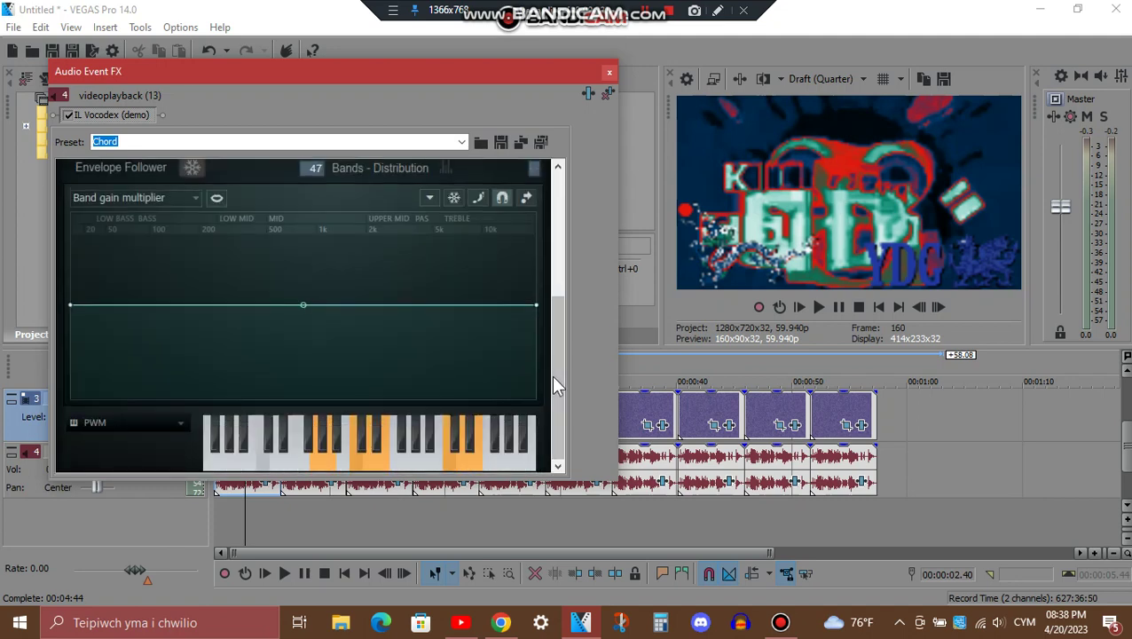
click(610, 74)
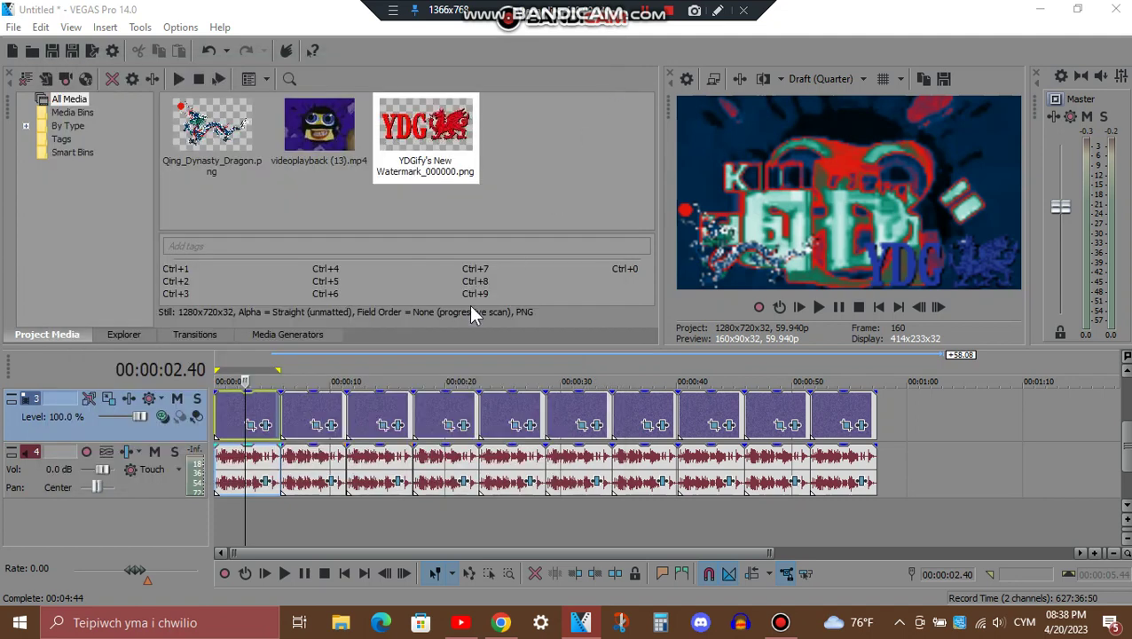
Step: Examine the colour of every Gradient Map control point on the second video clip
click(312, 417)
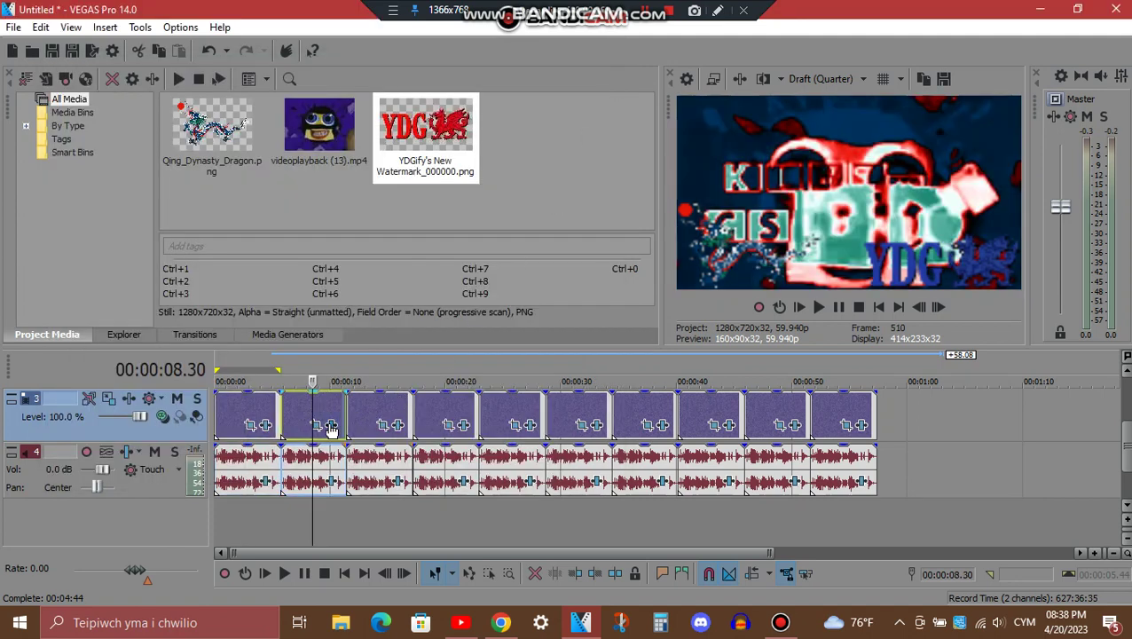
click(330, 425)
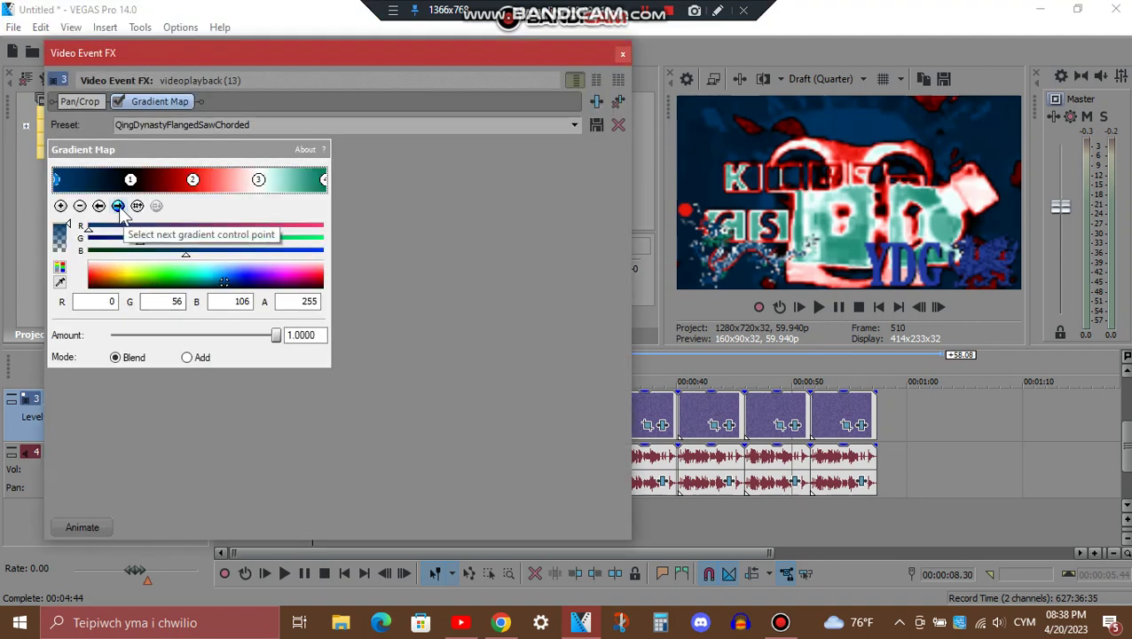
click(118, 206)
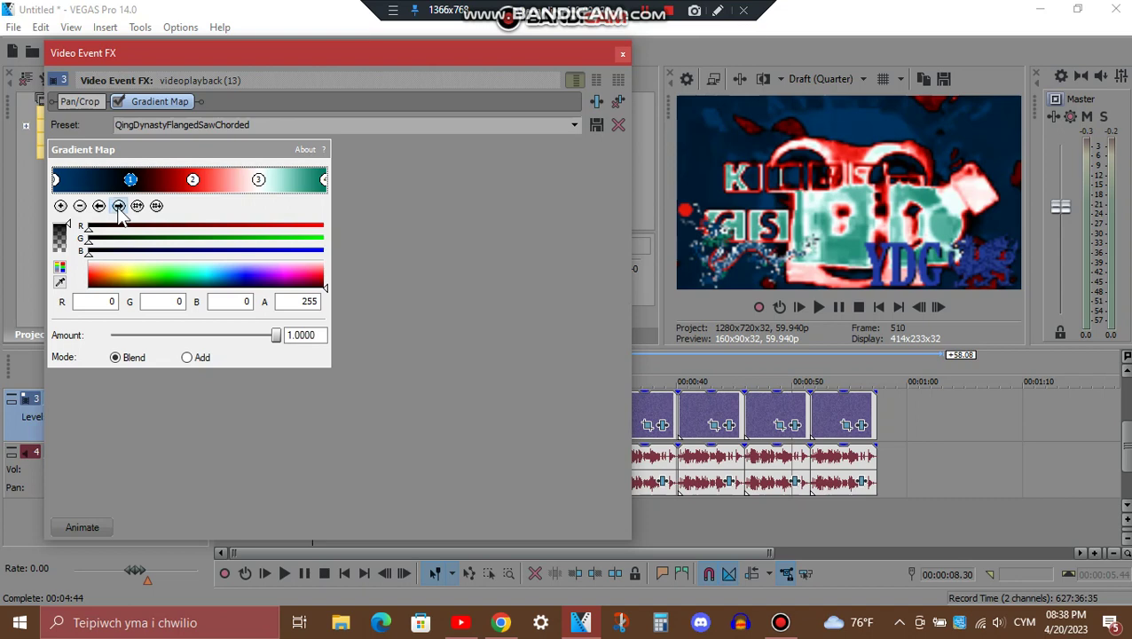
click(118, 206)
click(118, 206)
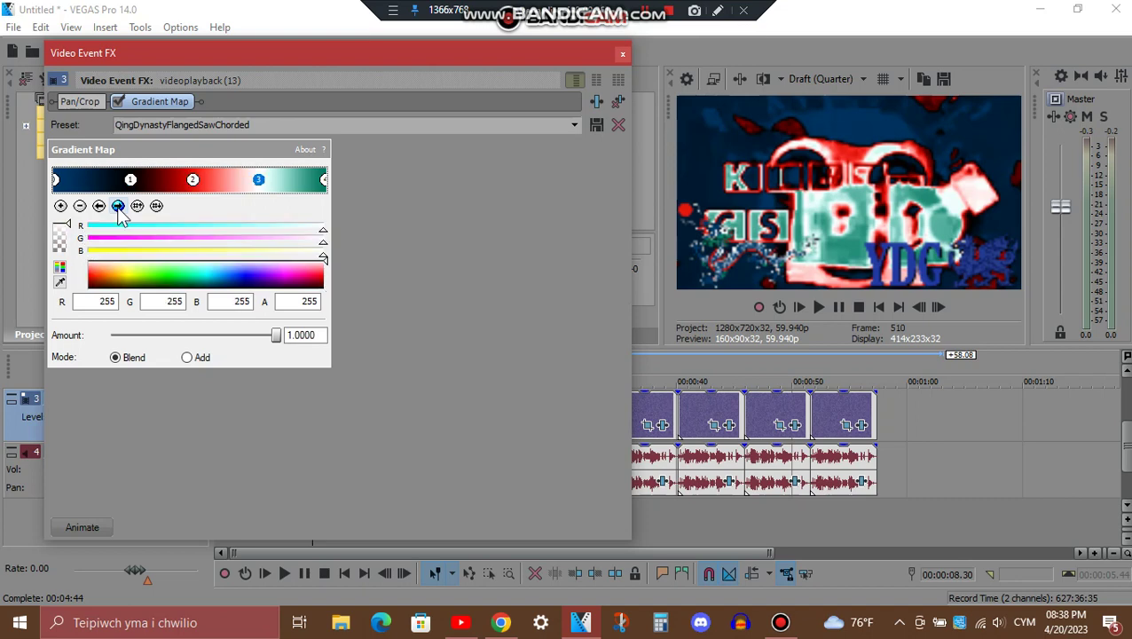
click(118, 206)
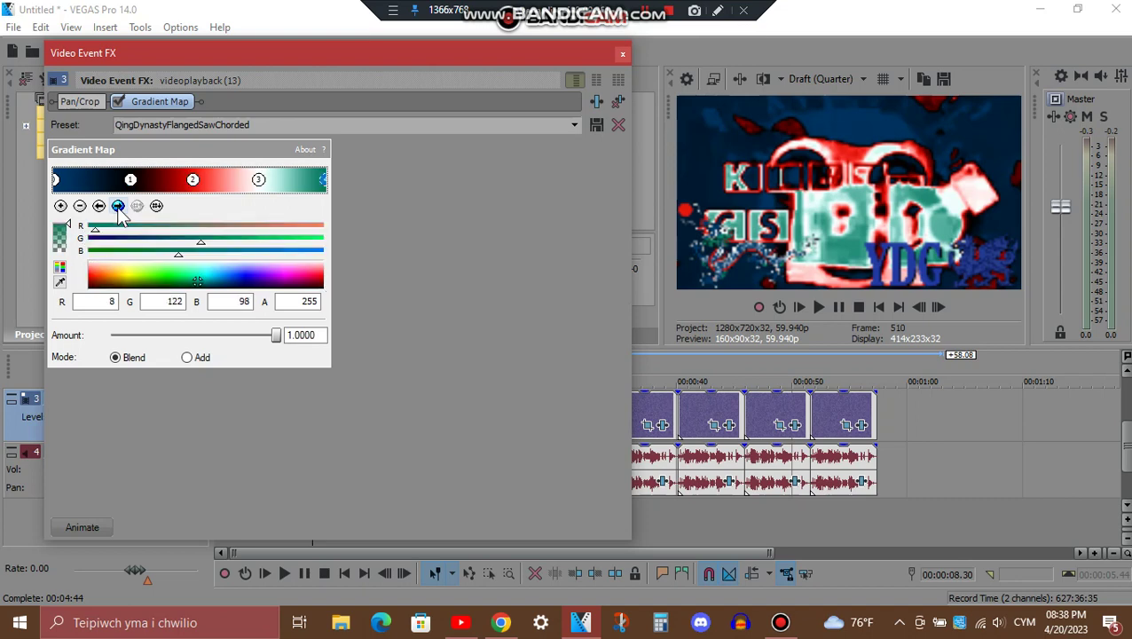
click(622, 56)
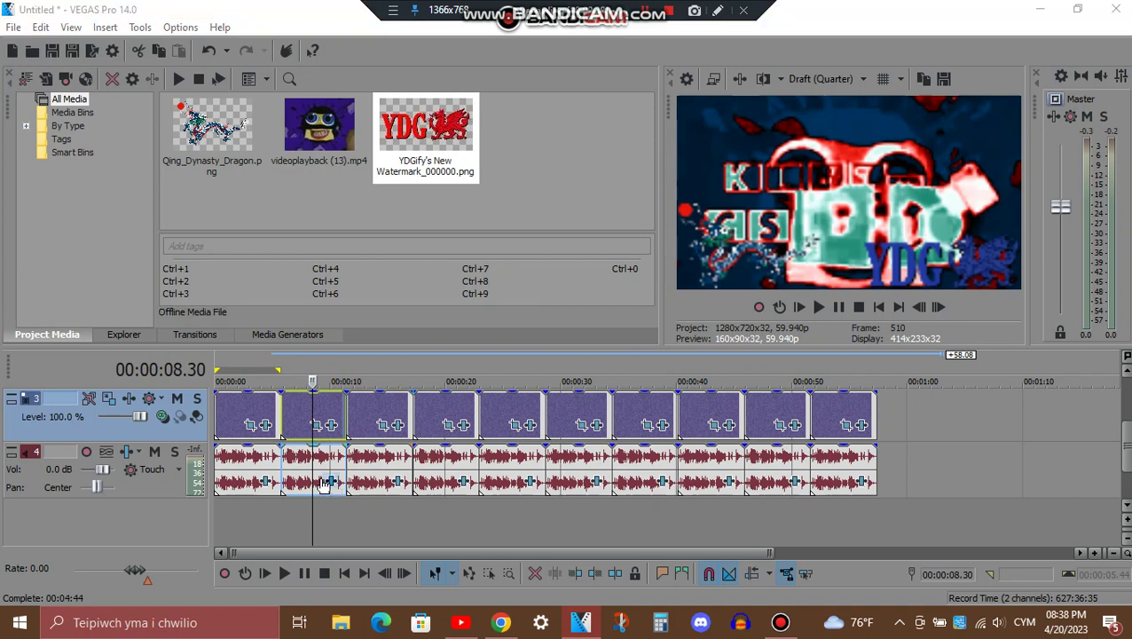
Step: Review the Vocodex settings on the second audio clip, including the carrier waveform and keyboard notes
click(323, 482)
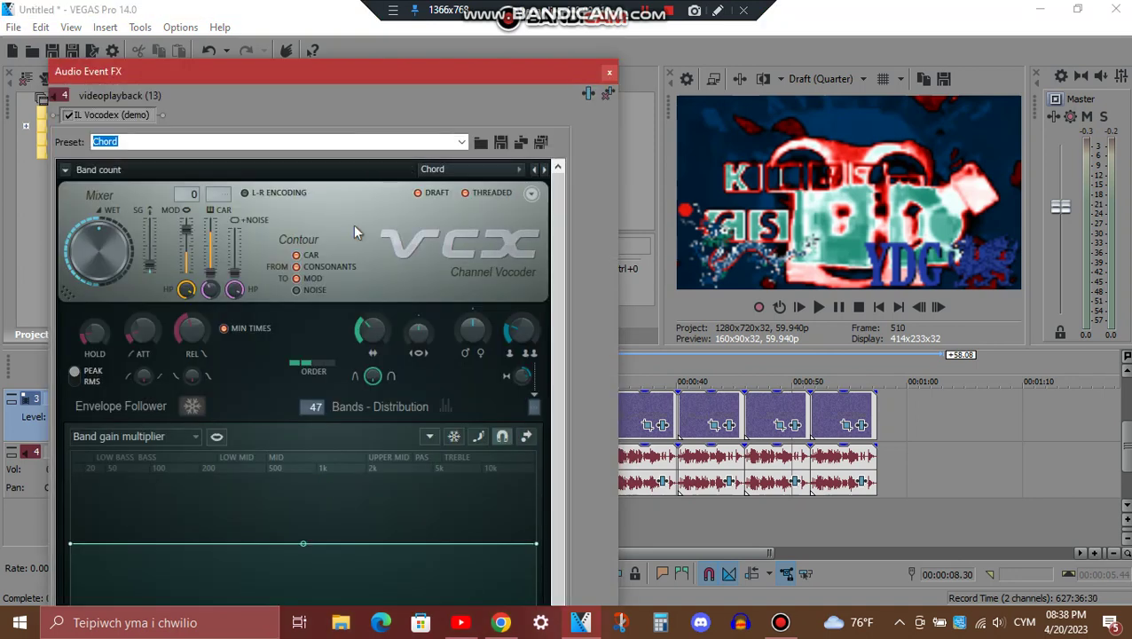
drag(341, 59, 382, 73)
drag(546, 215, 553, 387)
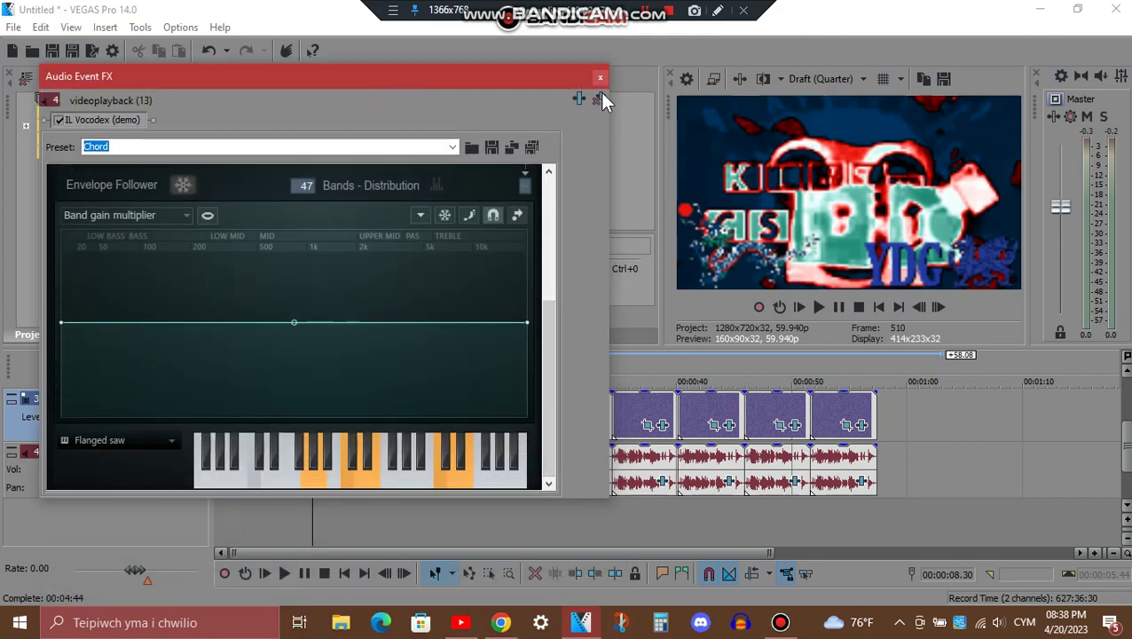
drag(551, 304, 564, 160)
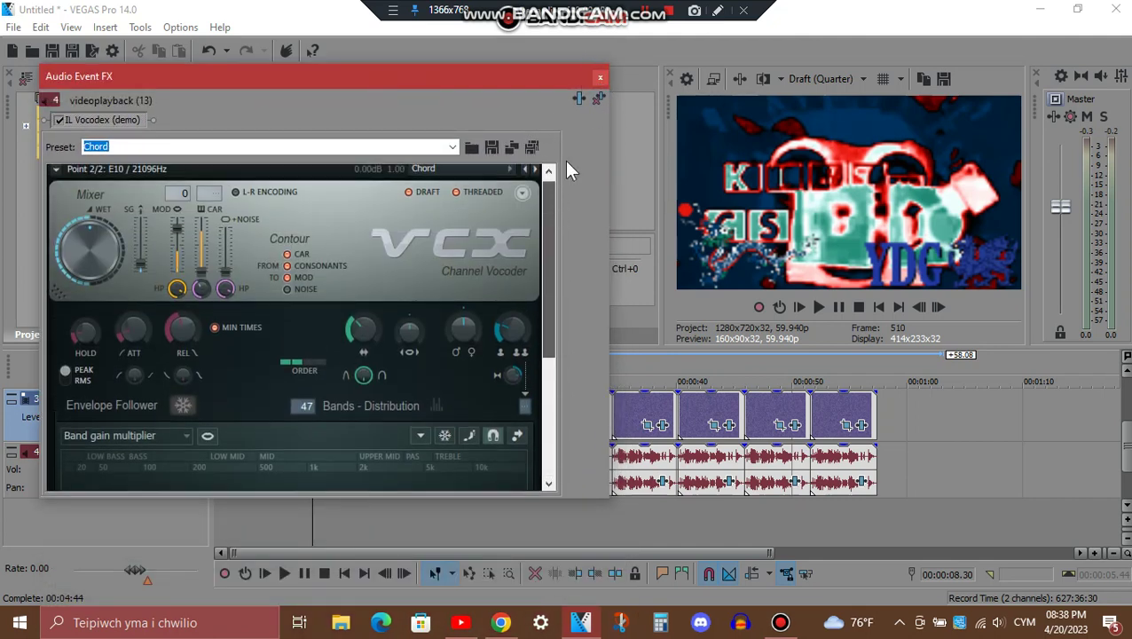
click(600, 76)
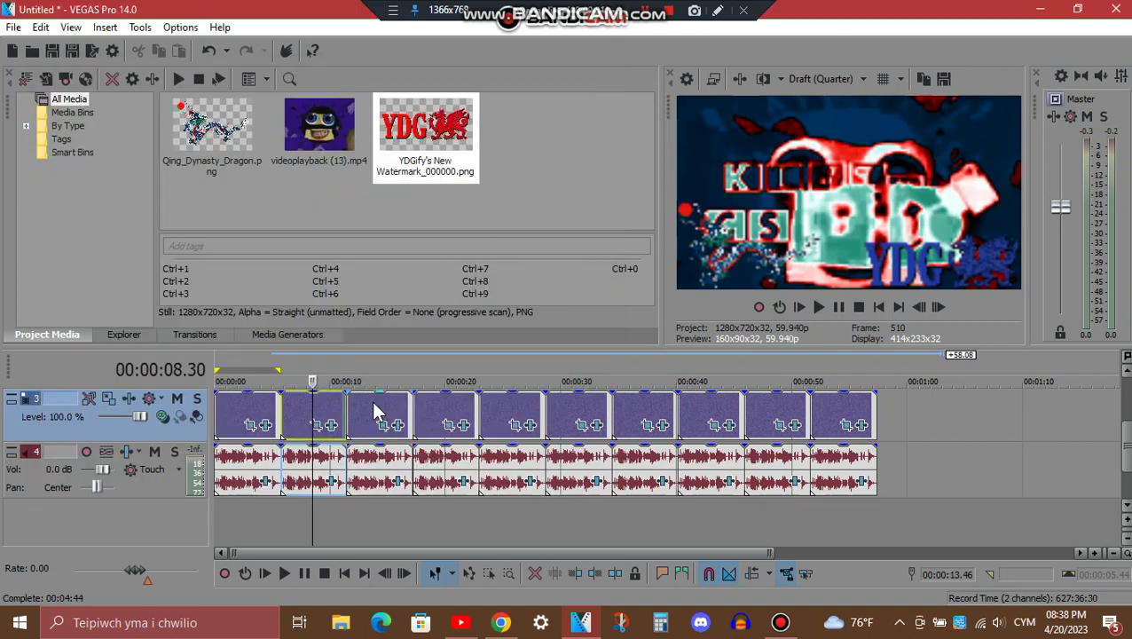
Step: Examine the colour of every Gradient Map control point on the third video clip
click(374, 412)
click(397, 426)
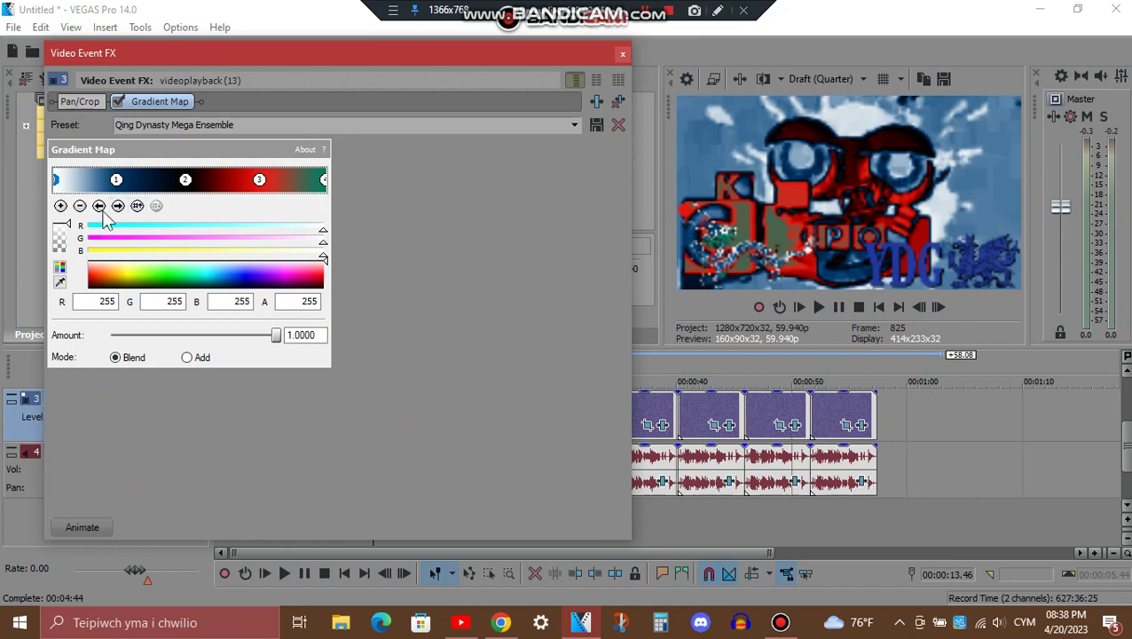
click(118, 205)
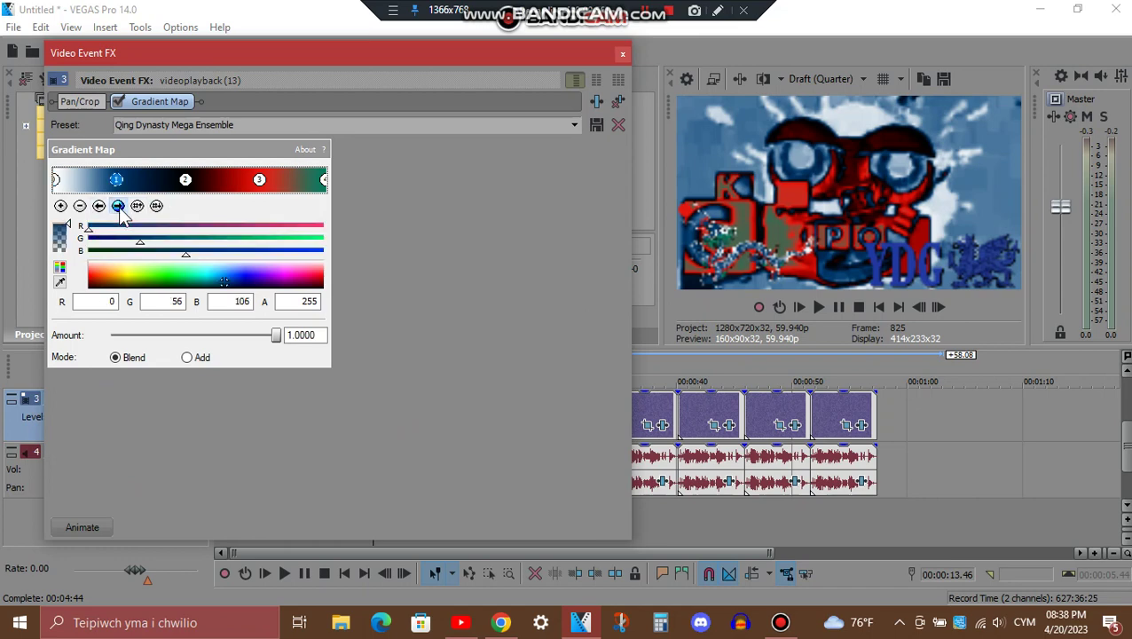
click(118, 205)
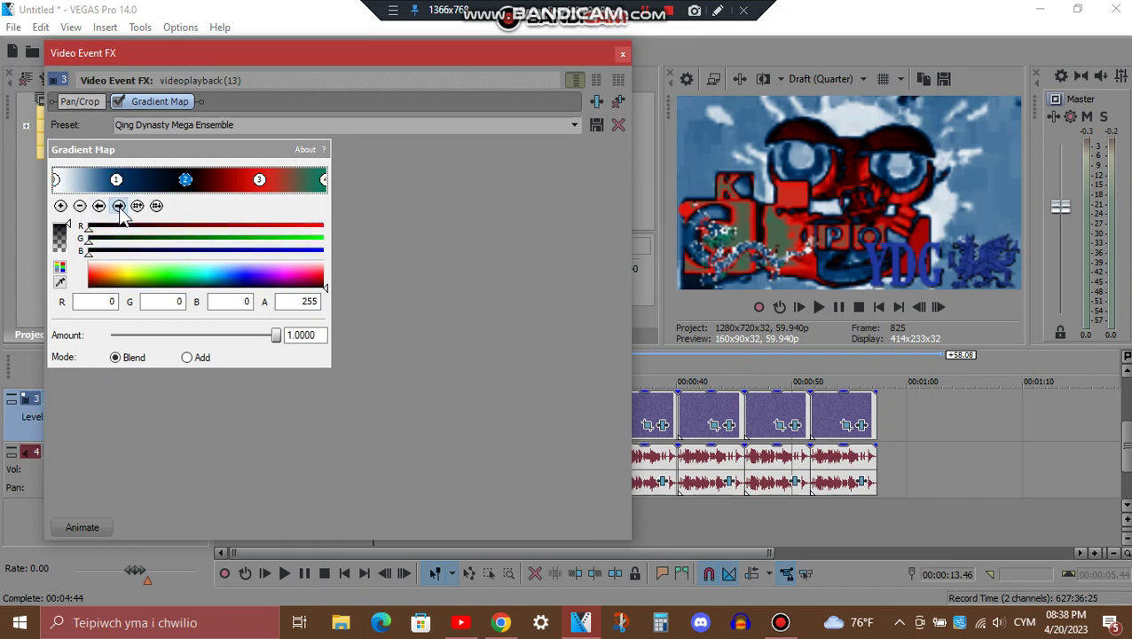
click(118, 205)
click(118, 205)
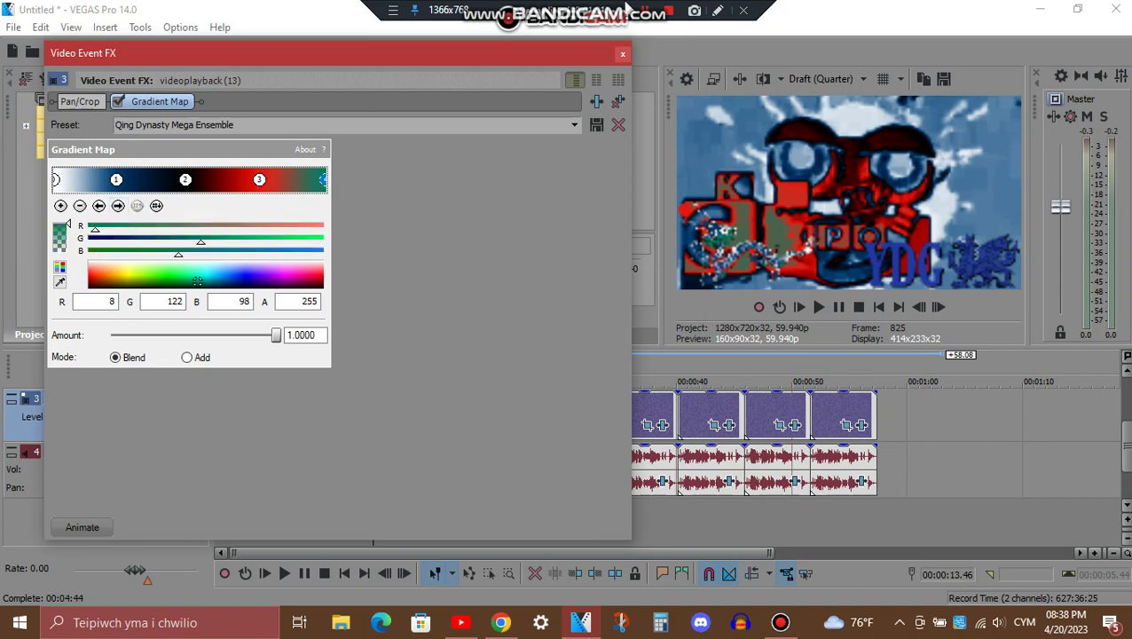
click(624, 53)
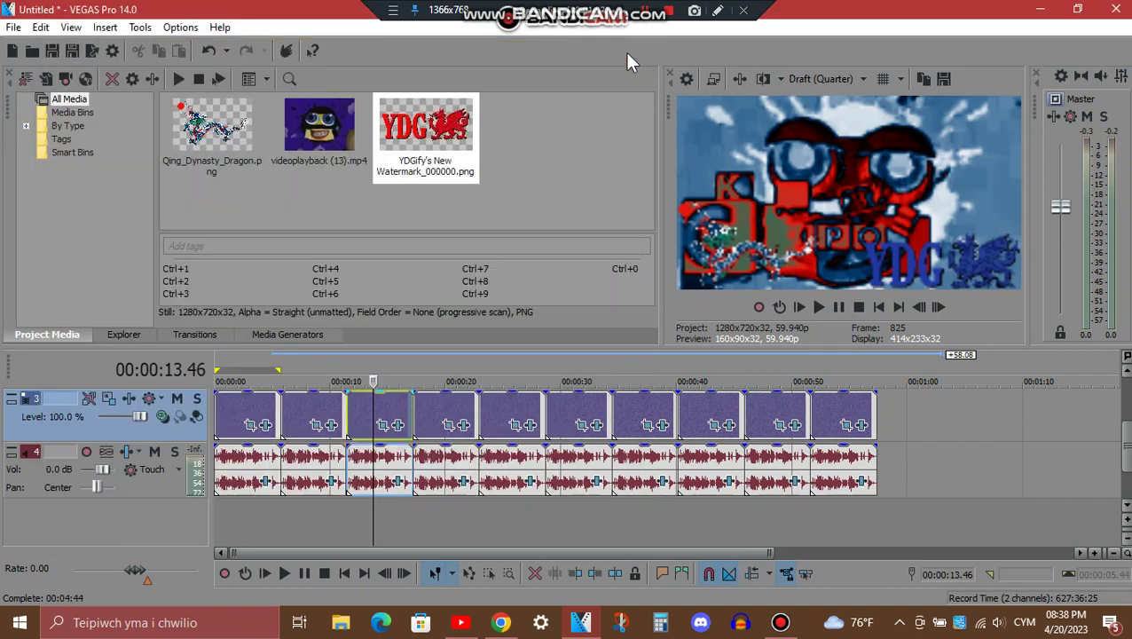
Step: Review the Vocodex settings on the third audio clip, including the carrier waveform and keyboard notes
click(400, 484)
drag(324, 82, 376, 124)
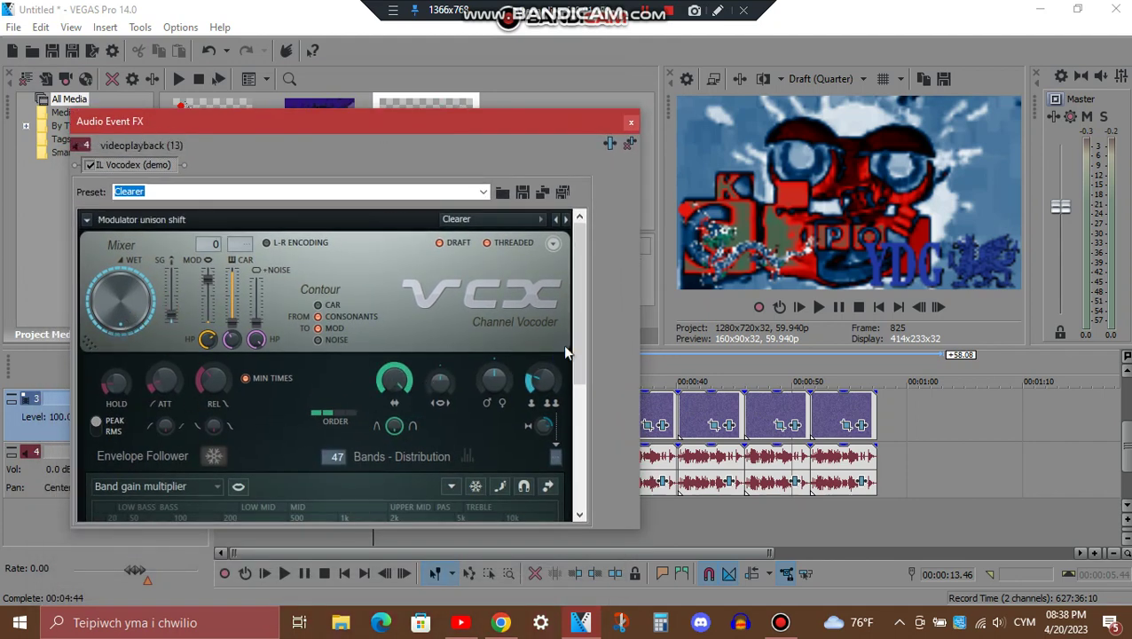
drag(582, 338, 589, 517)
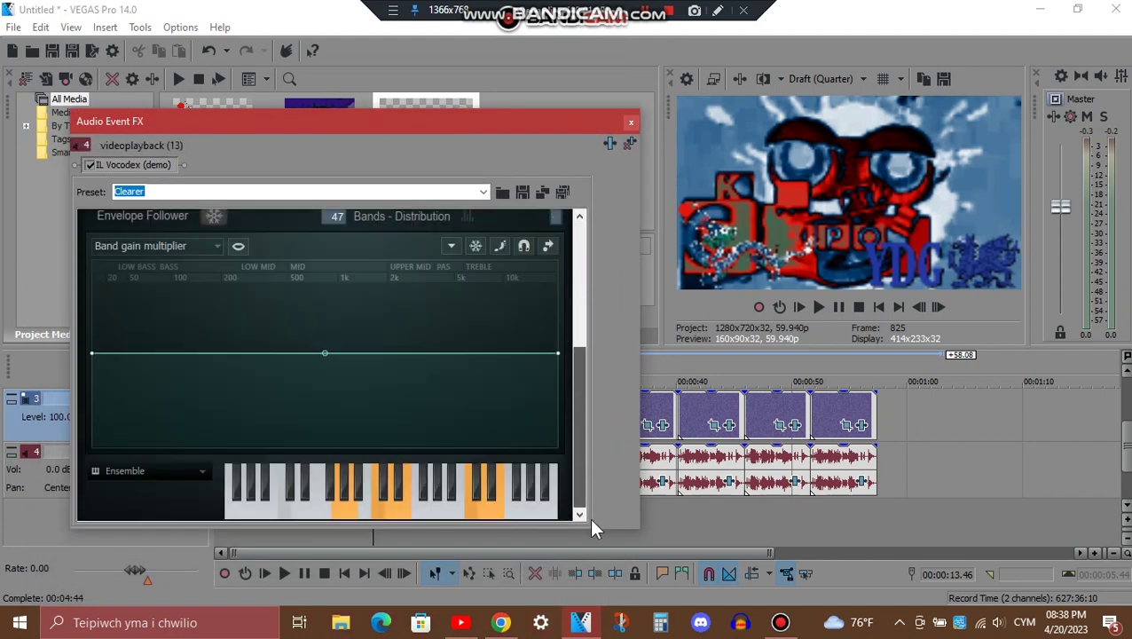
click(629, 125)
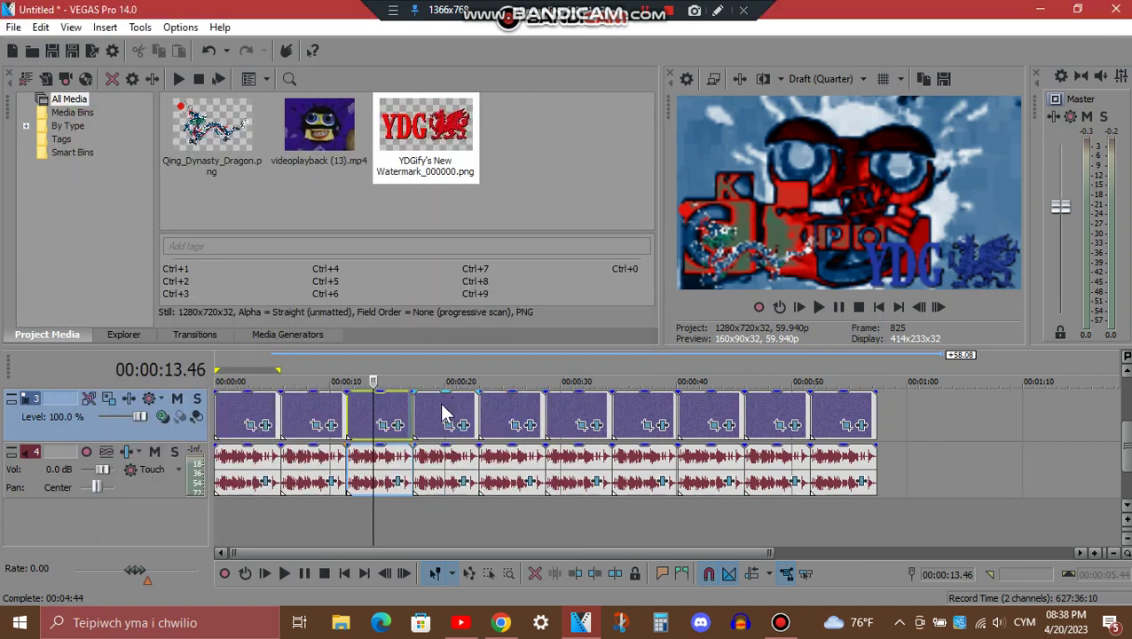
Step: Examine the colour of every Gradient Map control point on the fourth video clip
click(445, 411)
click(462, 430)
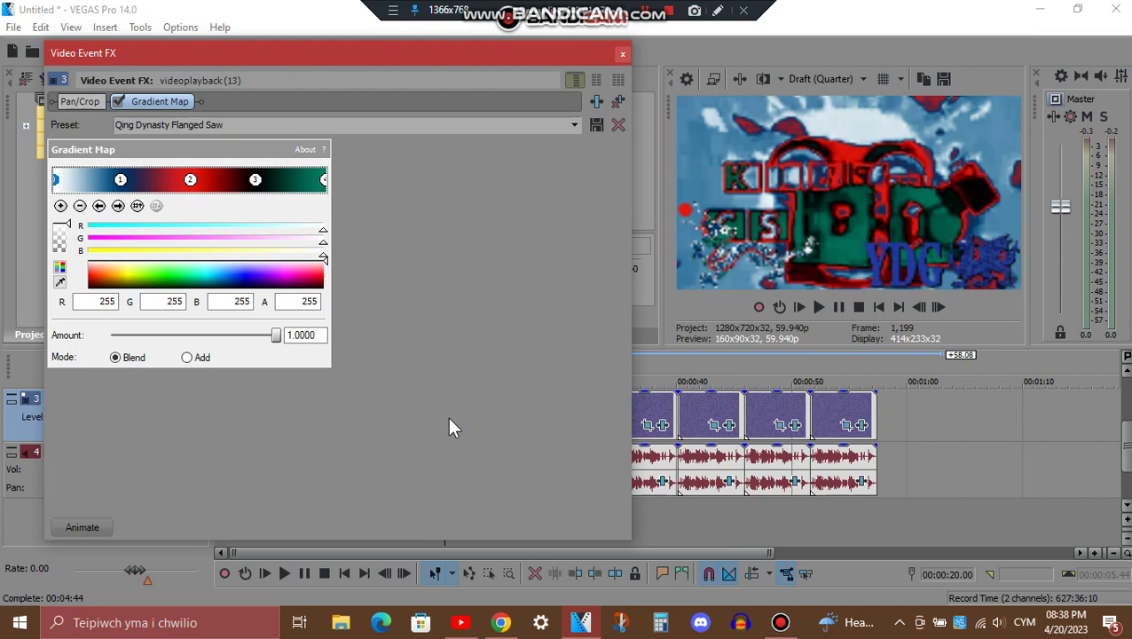
click(118, 206)
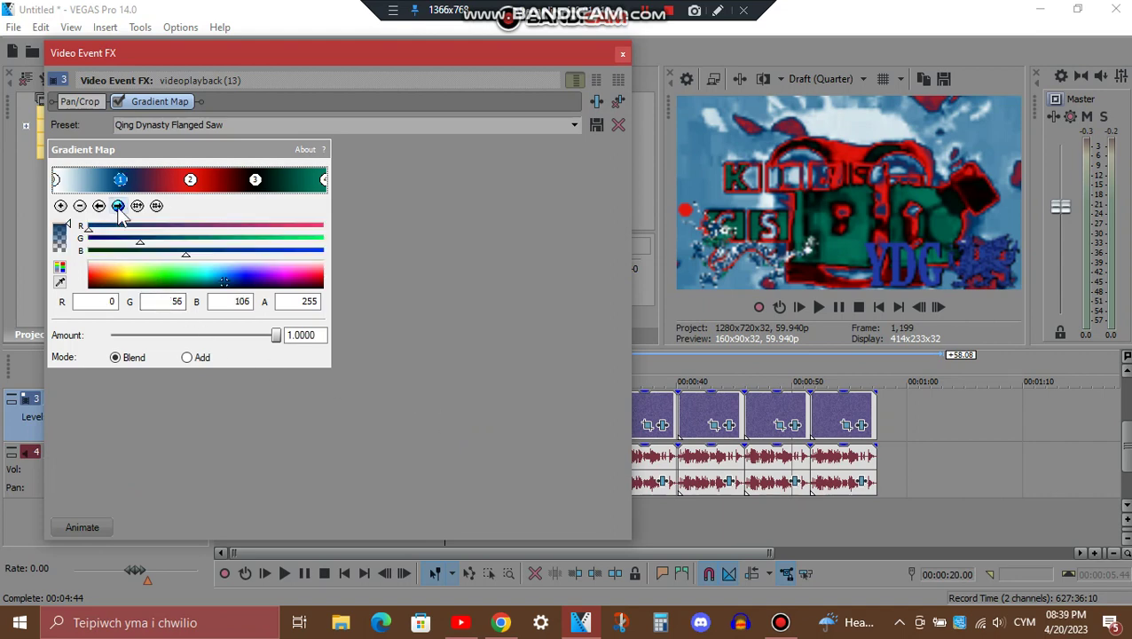
click(118, 205)
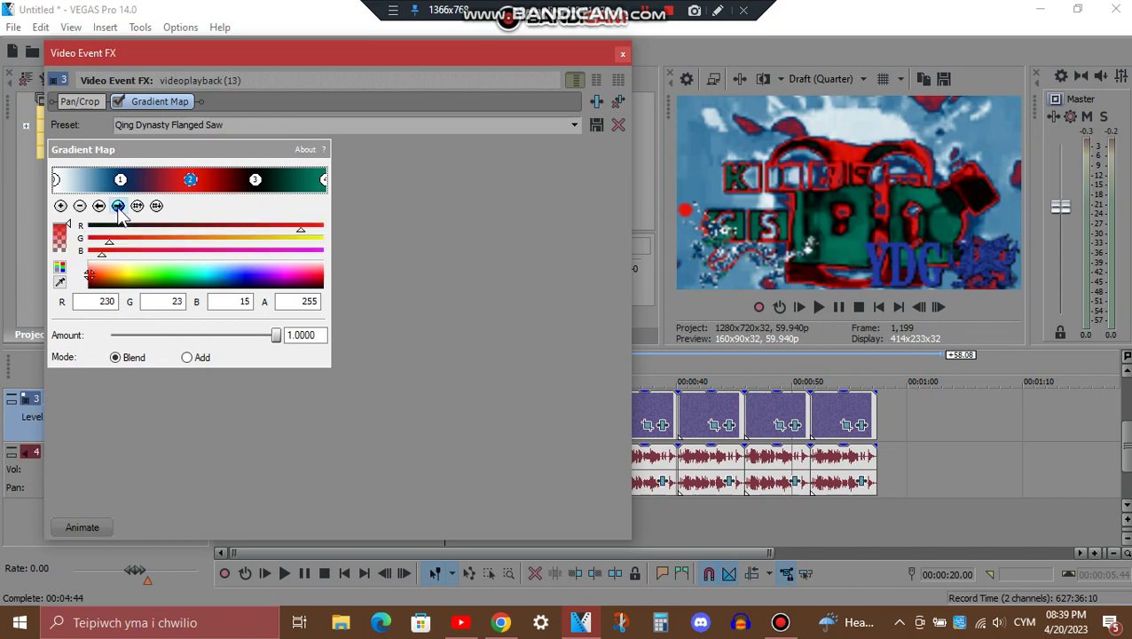
click(118, 206)
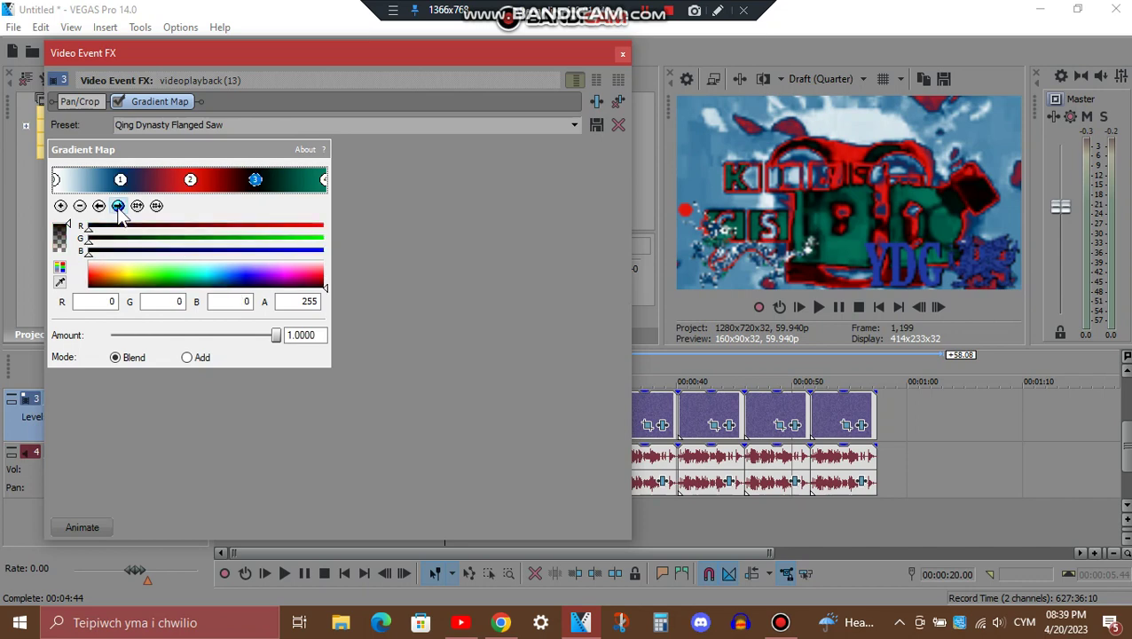
click(119, 206)
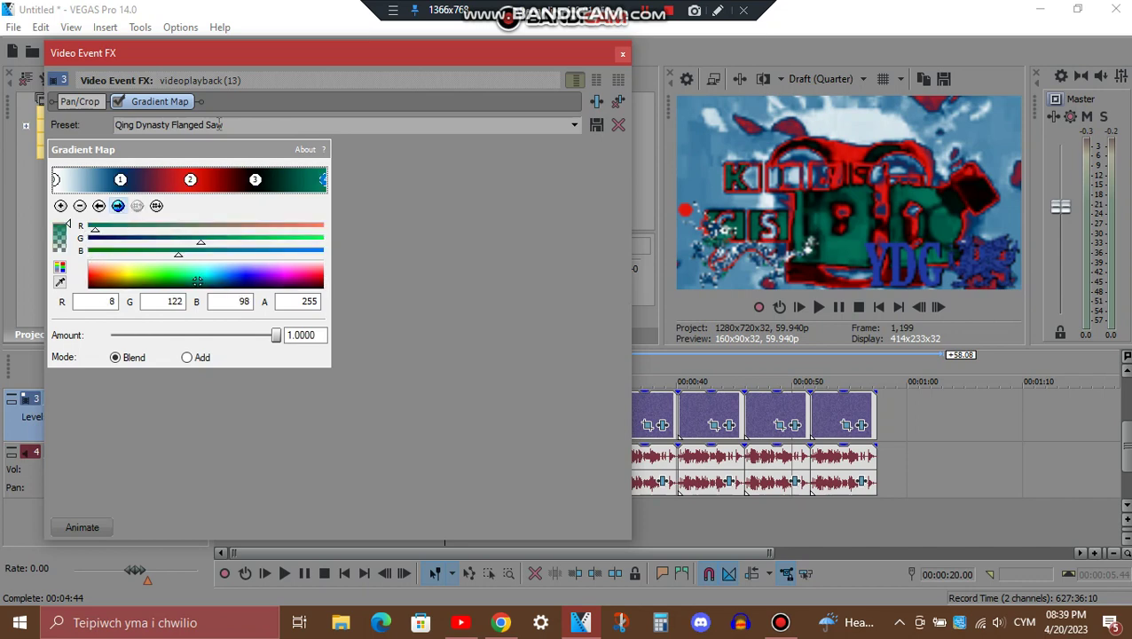
click(623, 55)
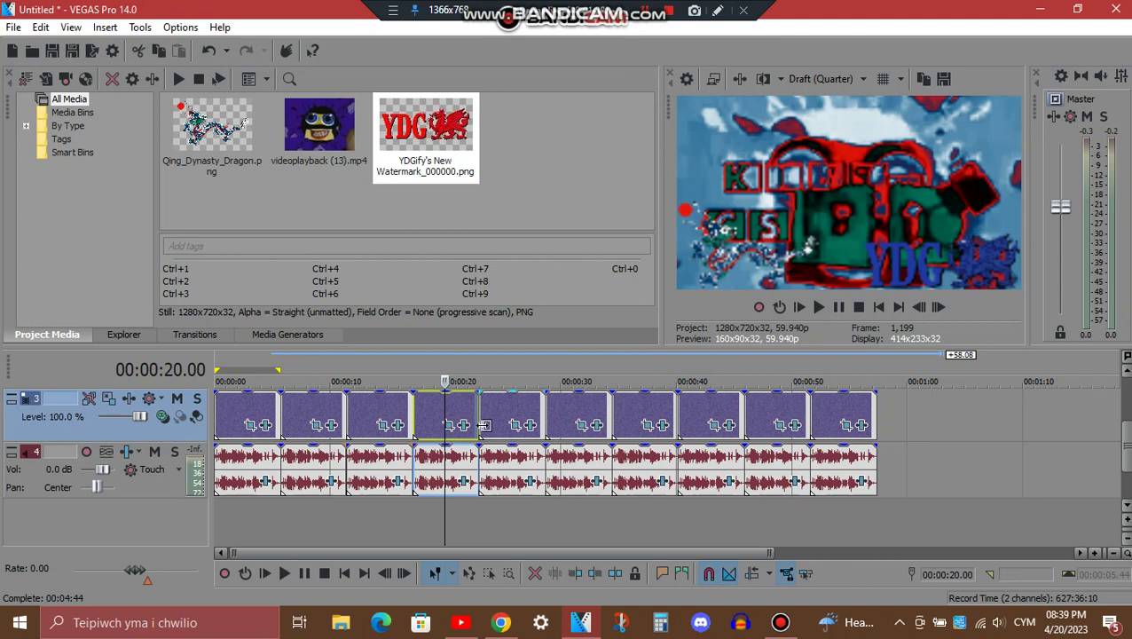
Step: Review the Vocodex settings on the fourth audio clip, including the carrier waveform and keyboard notes
click(463, 482)
drag(373, 125, 342, 71)
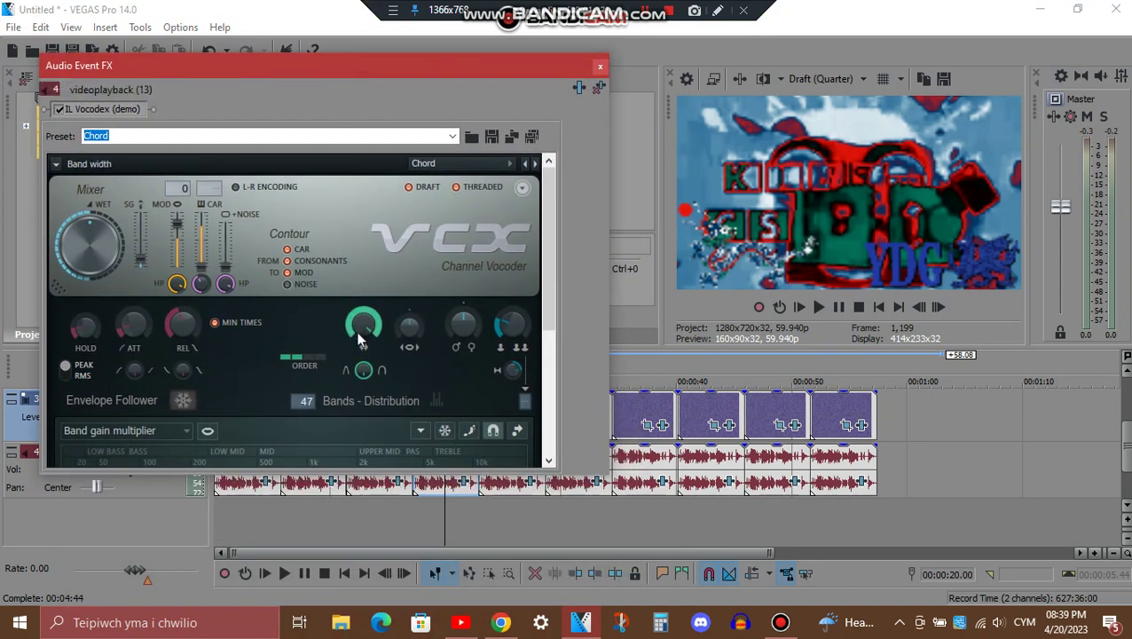
drag(553, 304, 563, 458)
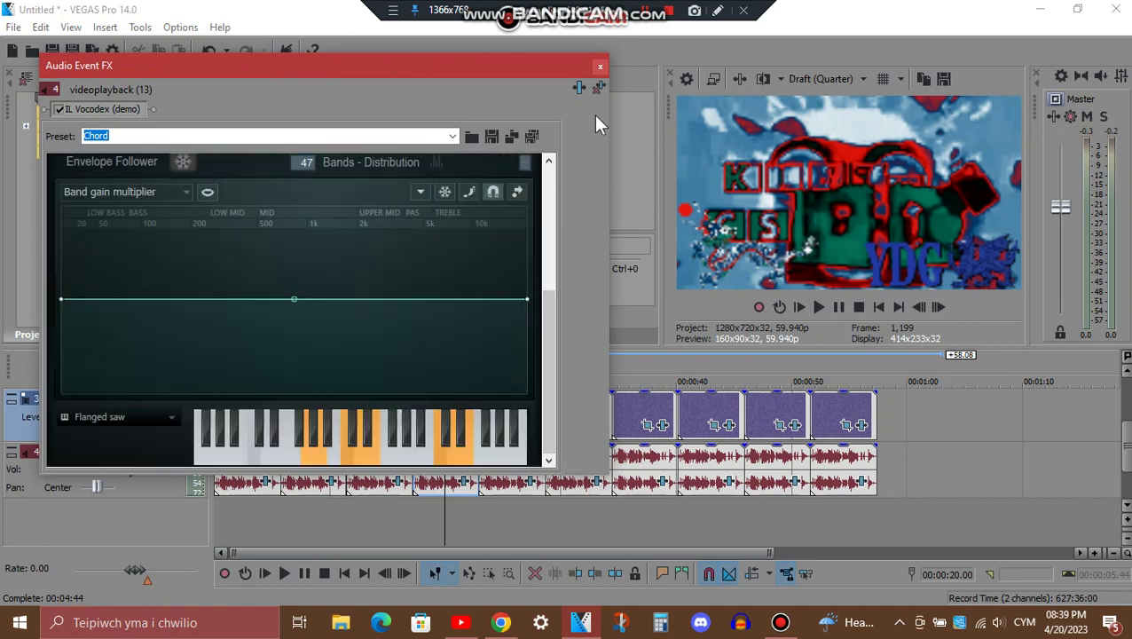
click(600, 67)
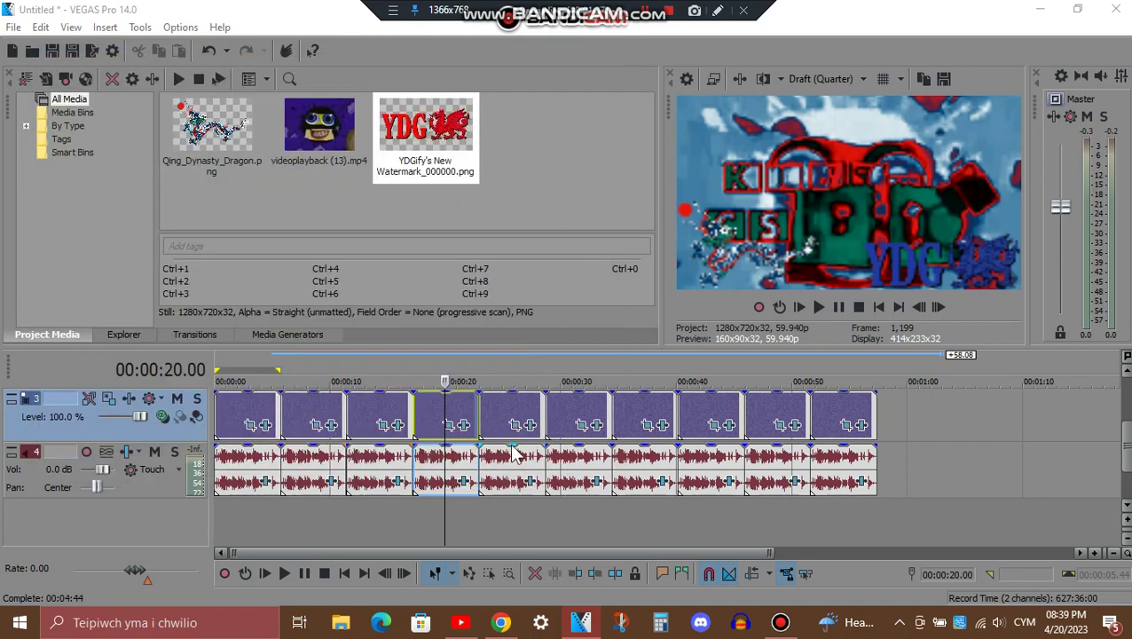
Step: Review the TV Simulator and Swirl settings on the fifth video clip
click(511, 411)
click(525, 424)
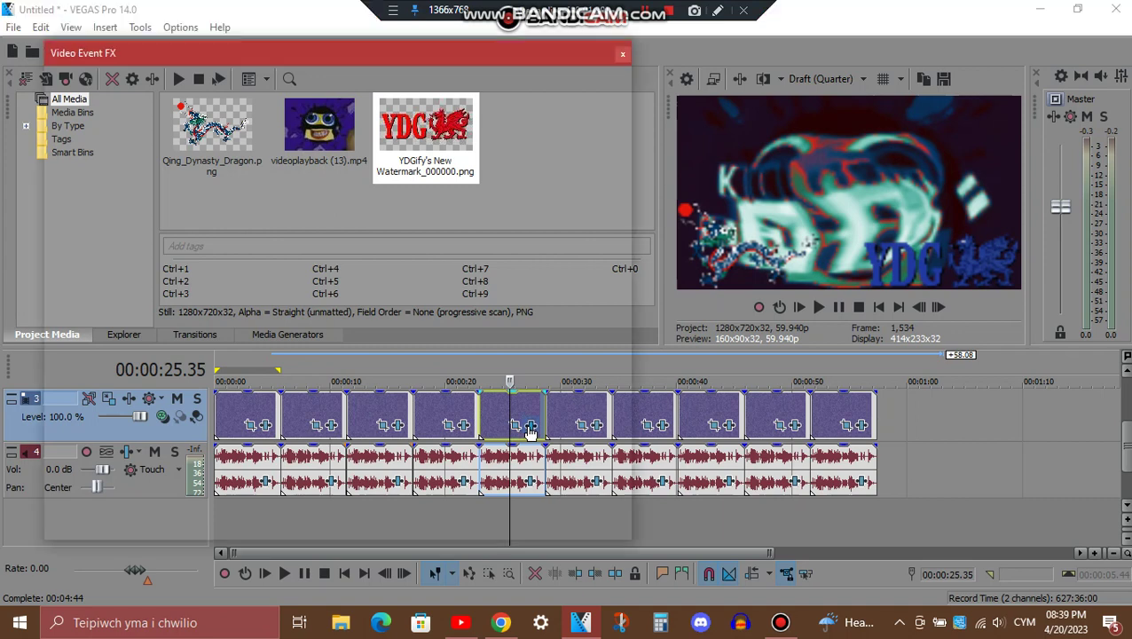
click(156, 101)
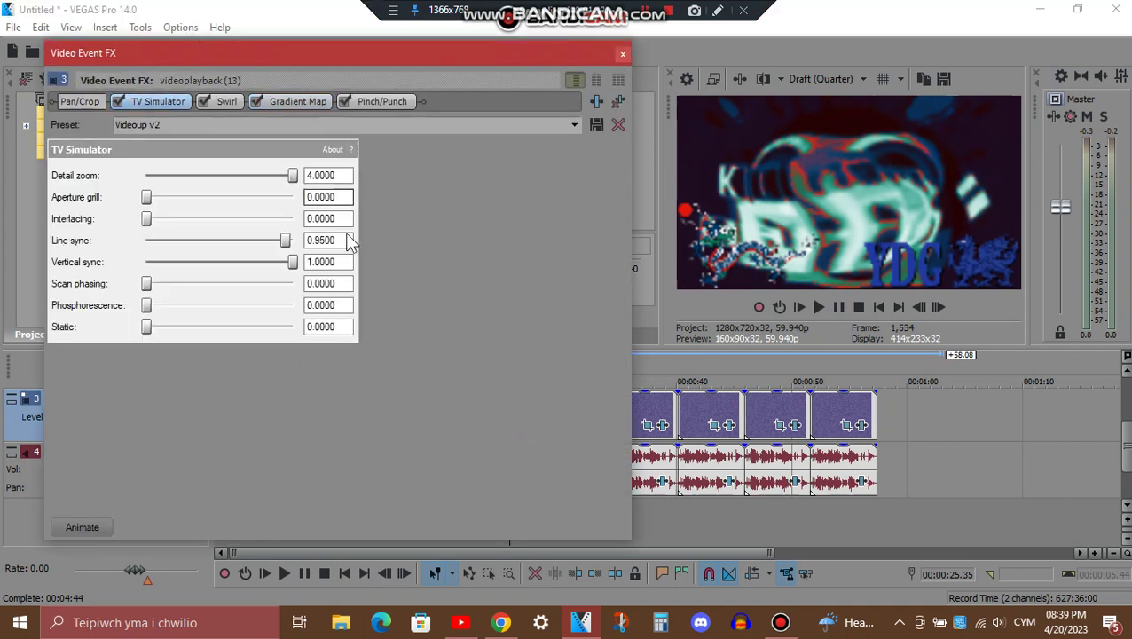
click(232, 103)
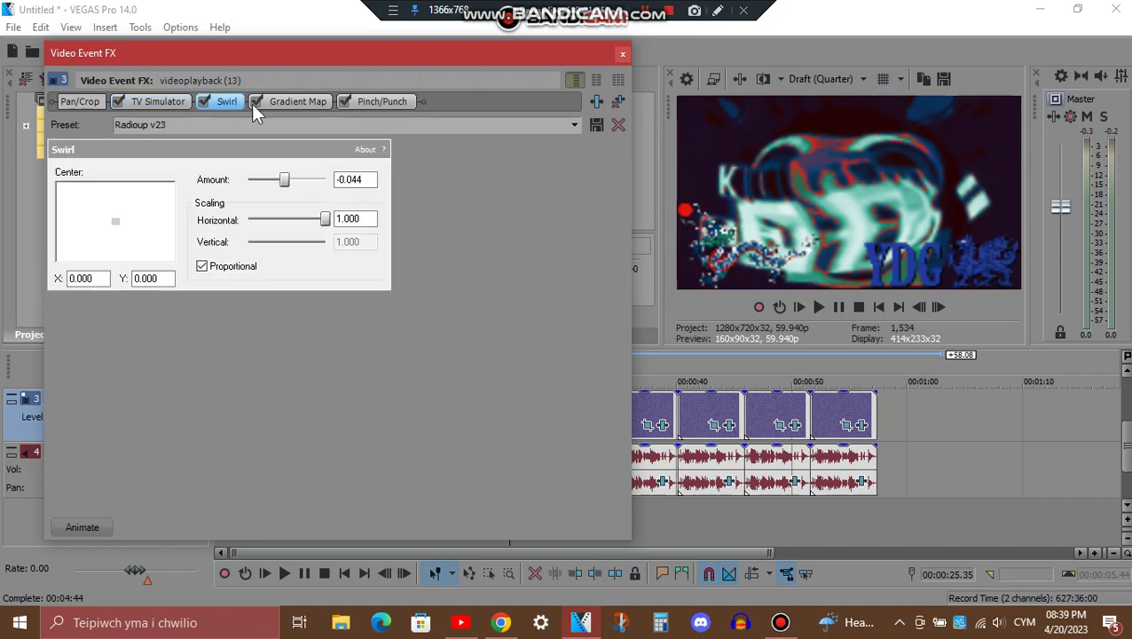
Step: Examine every Gradient Map control point colour and the Pinch/Punch settings on the fifth video clip
click(325, 100)
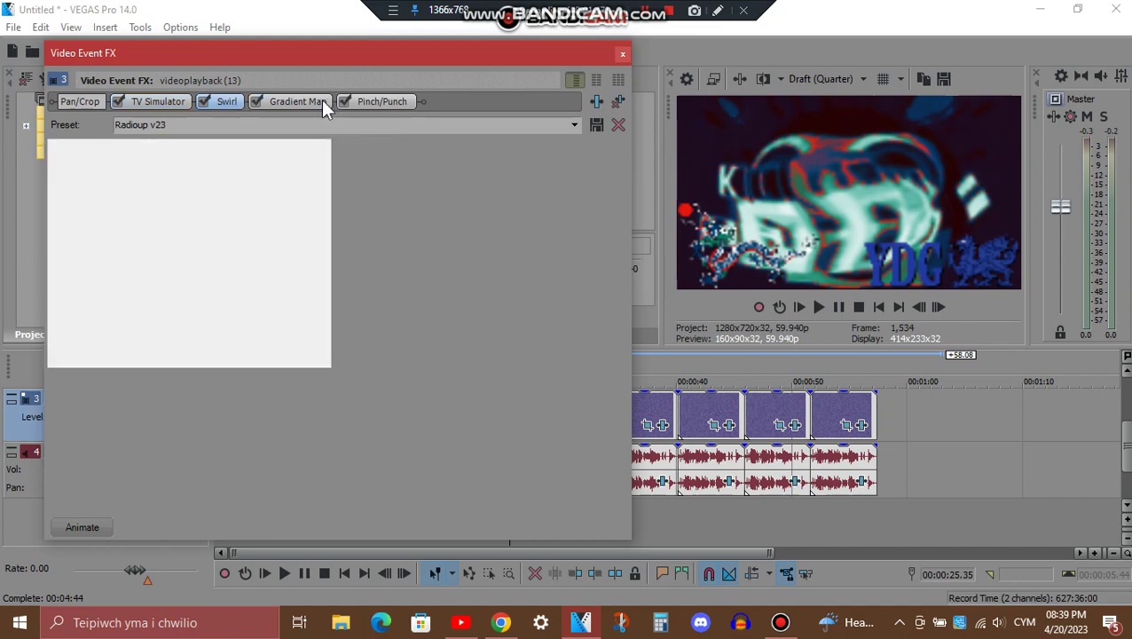
click(118, 206)
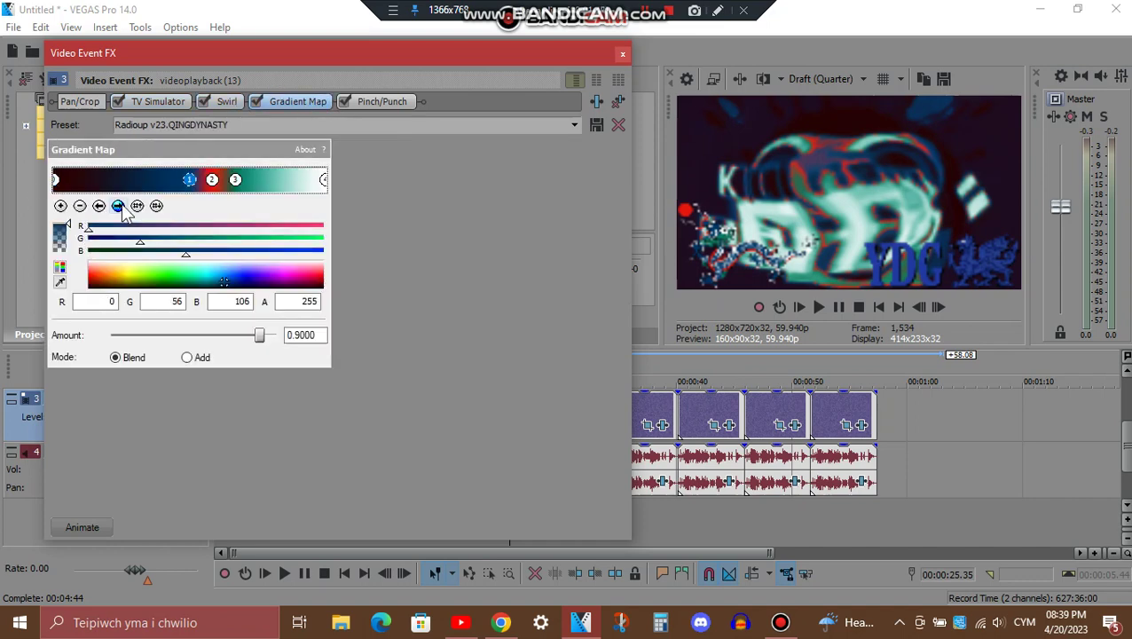
click(118, 206)
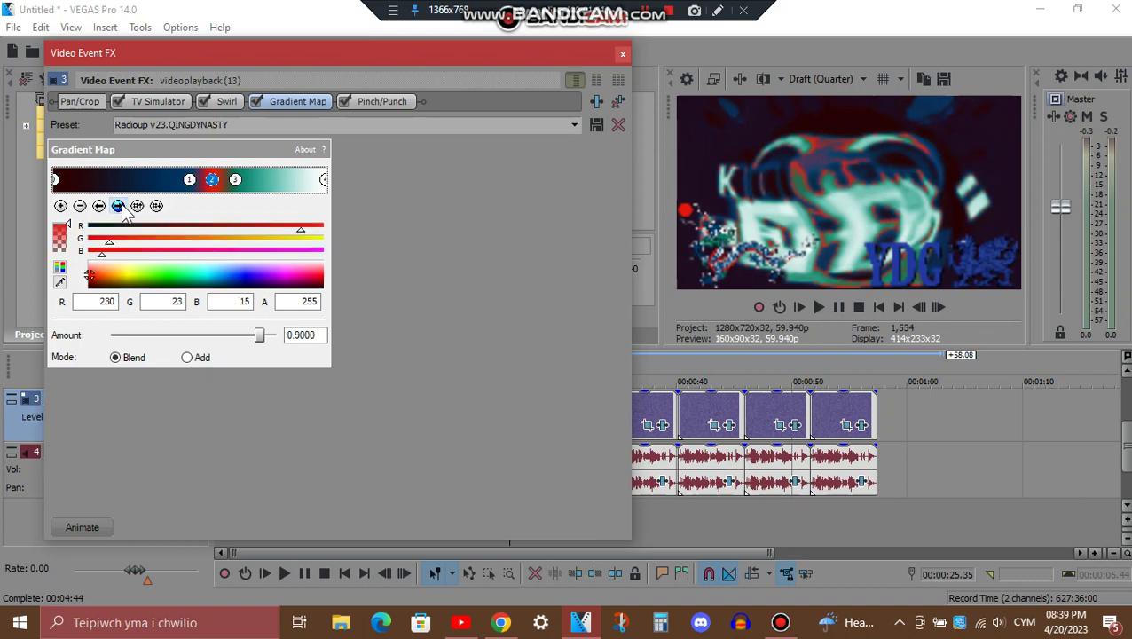
click(118, 206)
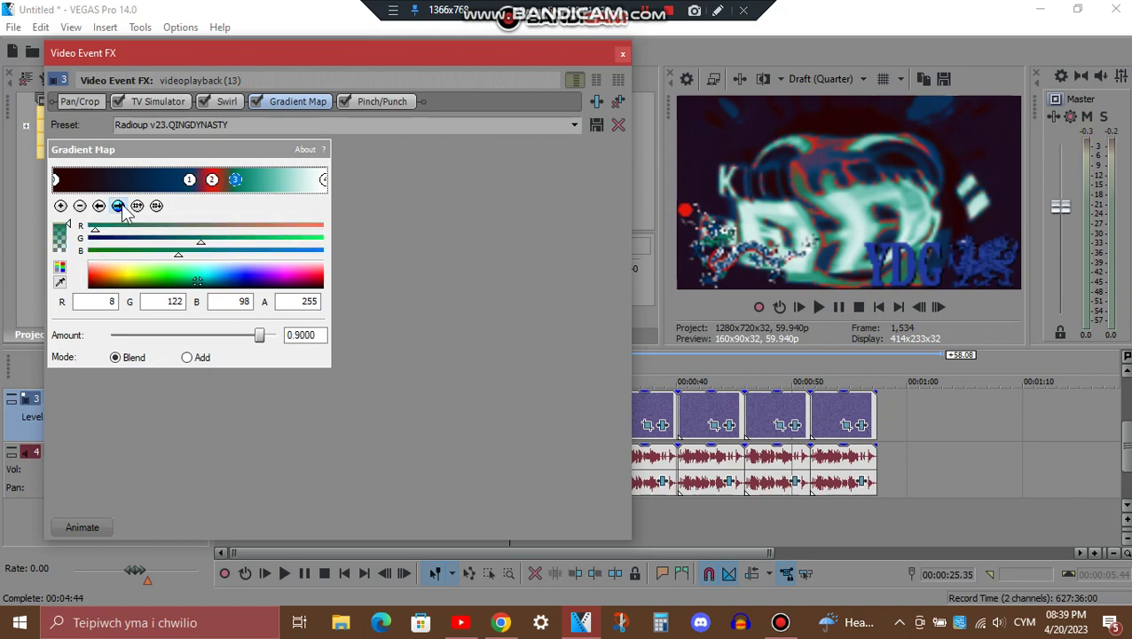
click(118, 205)
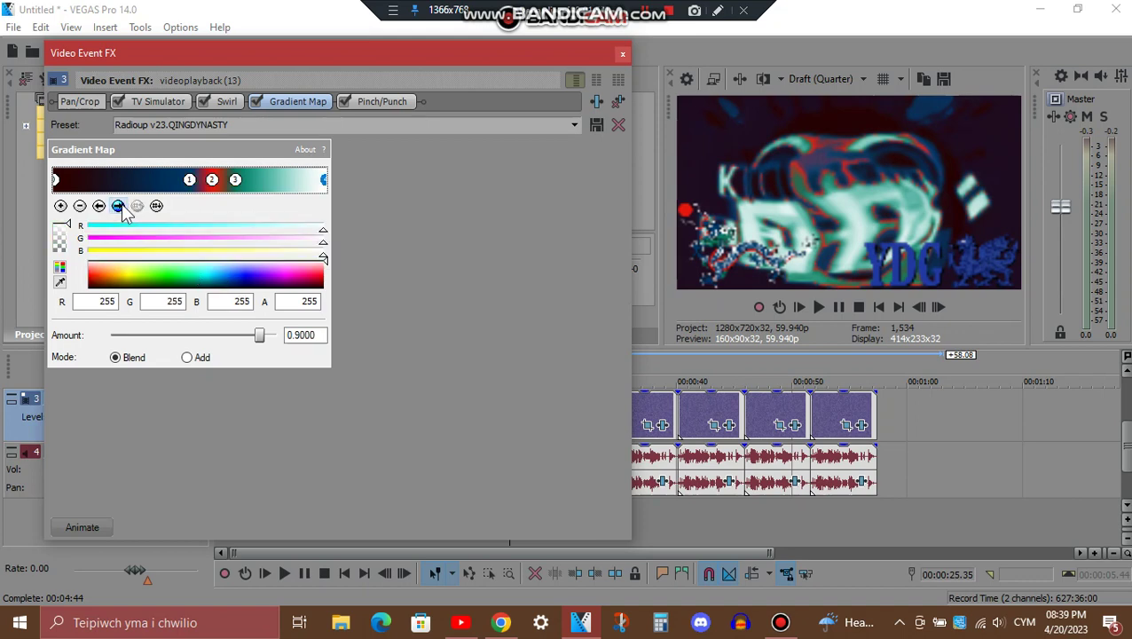
click(395, 103)
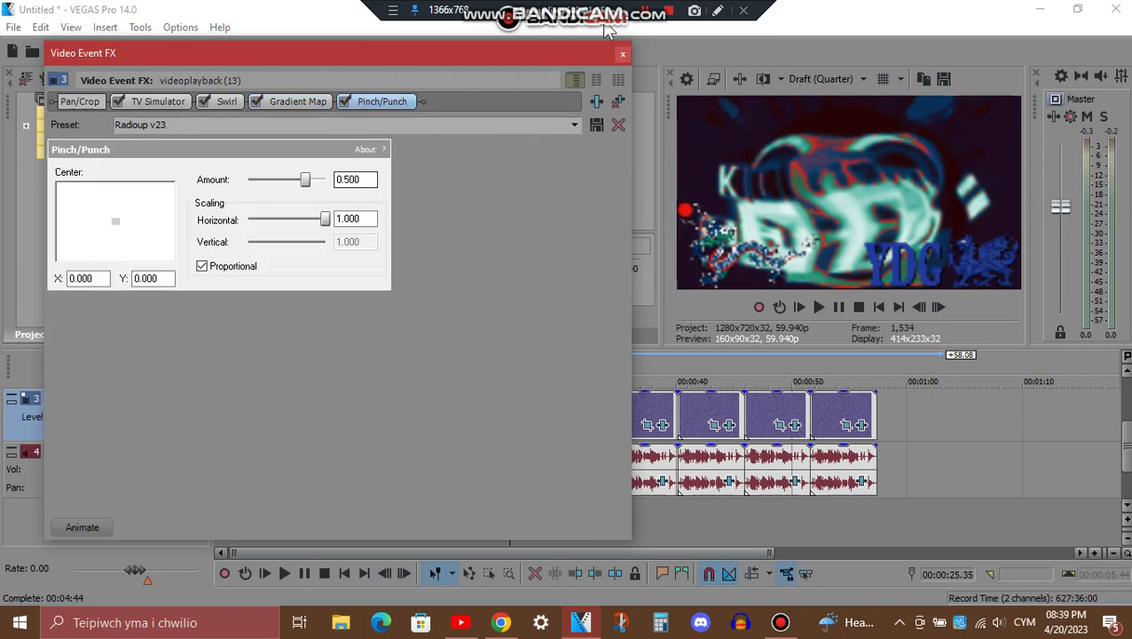
click(624, 54)
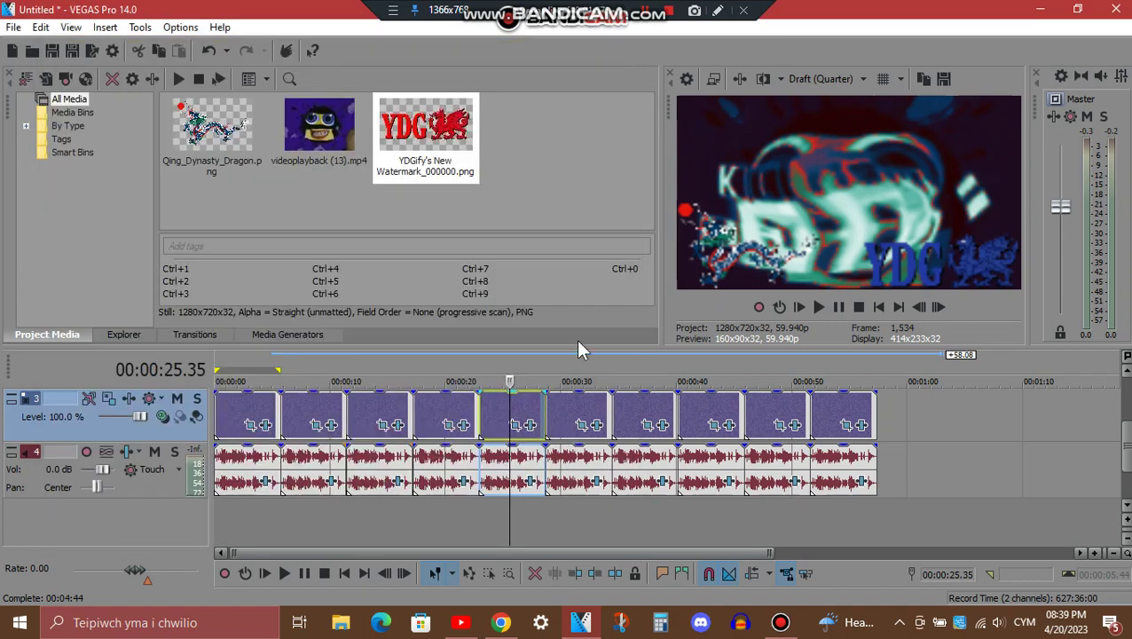
Step: Review the Vocodex settings on the fifth audio clip, from the mixer down to the carrier waveform and keyboard notes
click(533, 482)
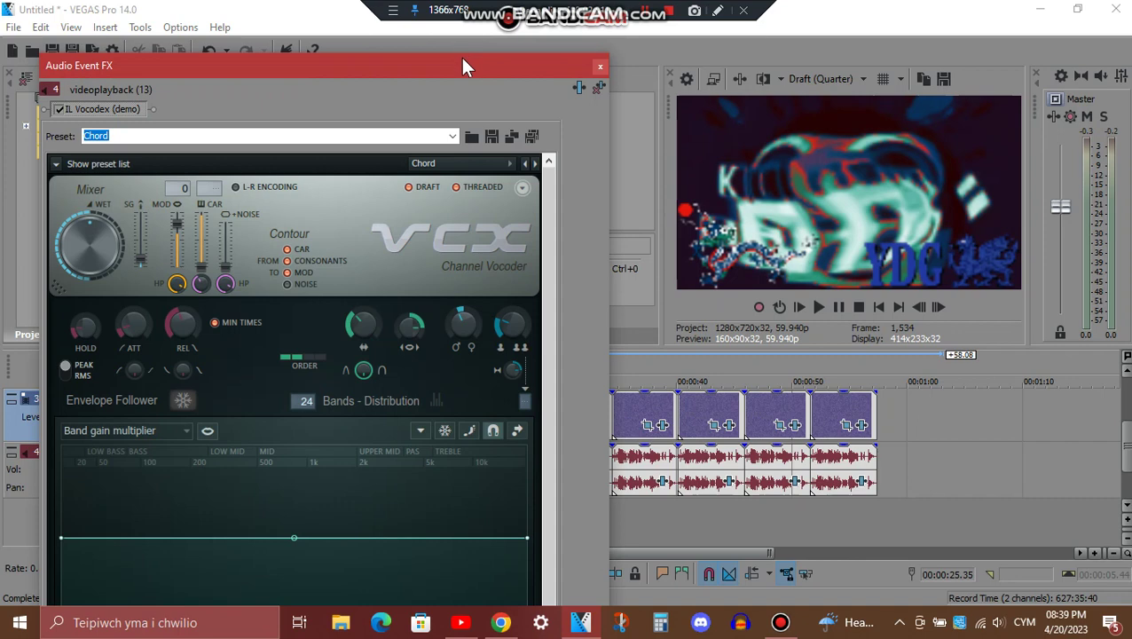
drag(460, 54, 463, 89)
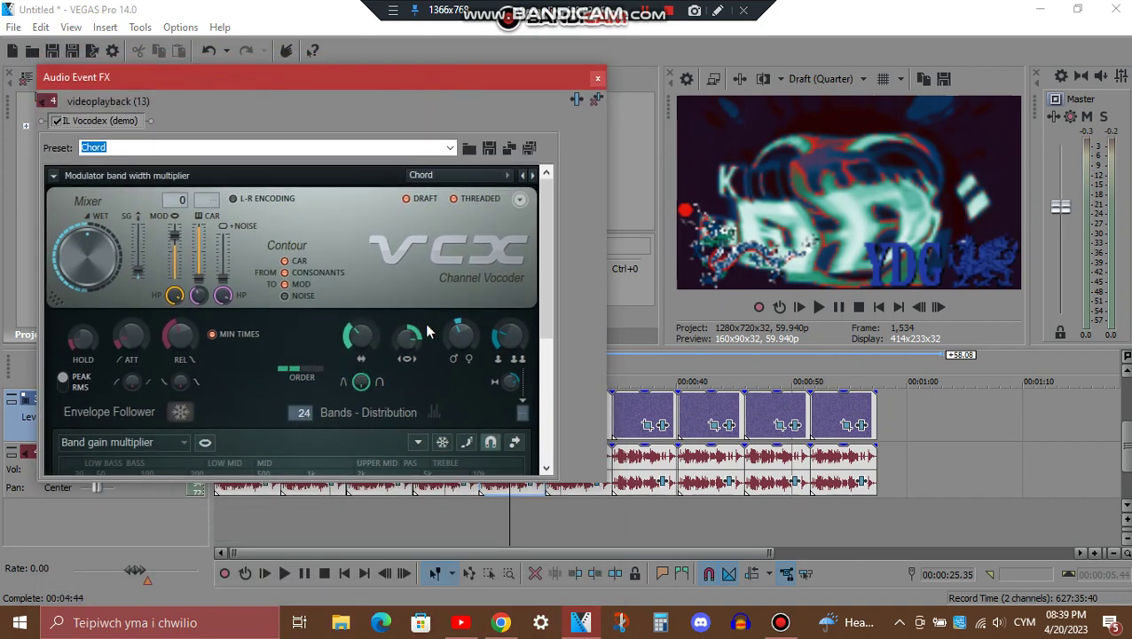
drag(548, 290, 534, 478)
click(598, 77)
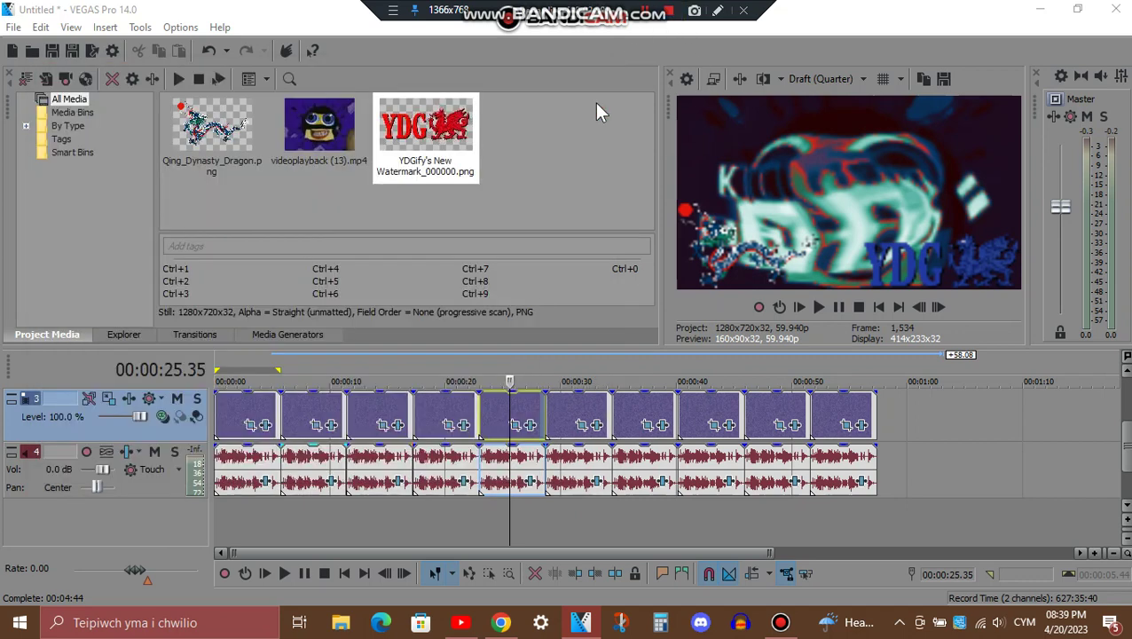
Step: Review the settings of both TV Simulator effects, NewBlue ME Wiggle and Wave on the sixth video clip
click(579, 413)
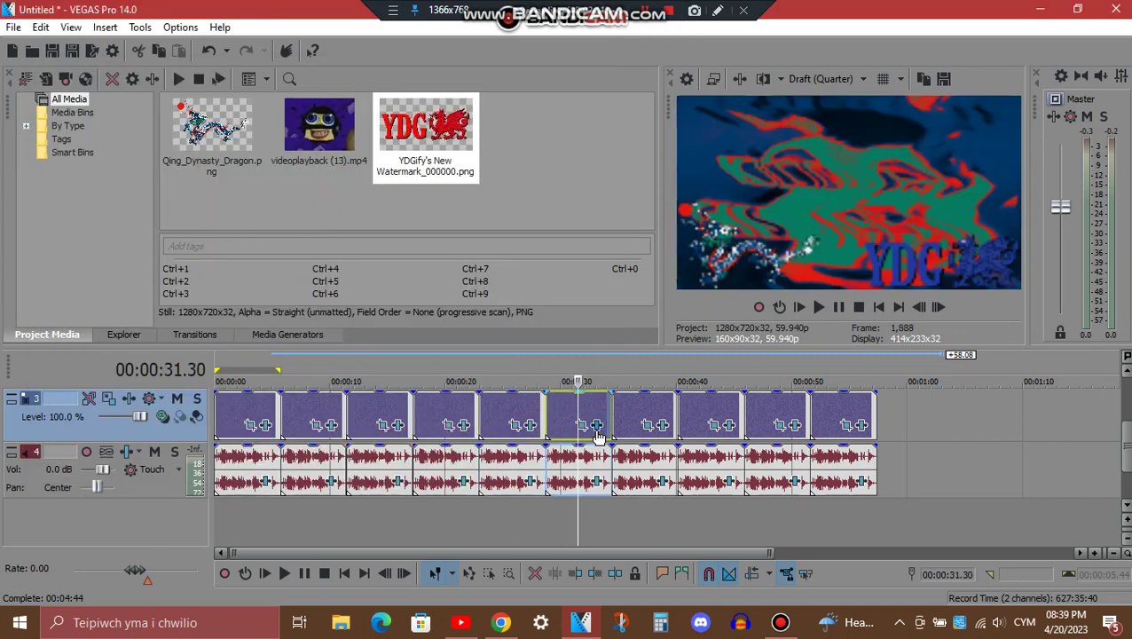
click(597, 426)
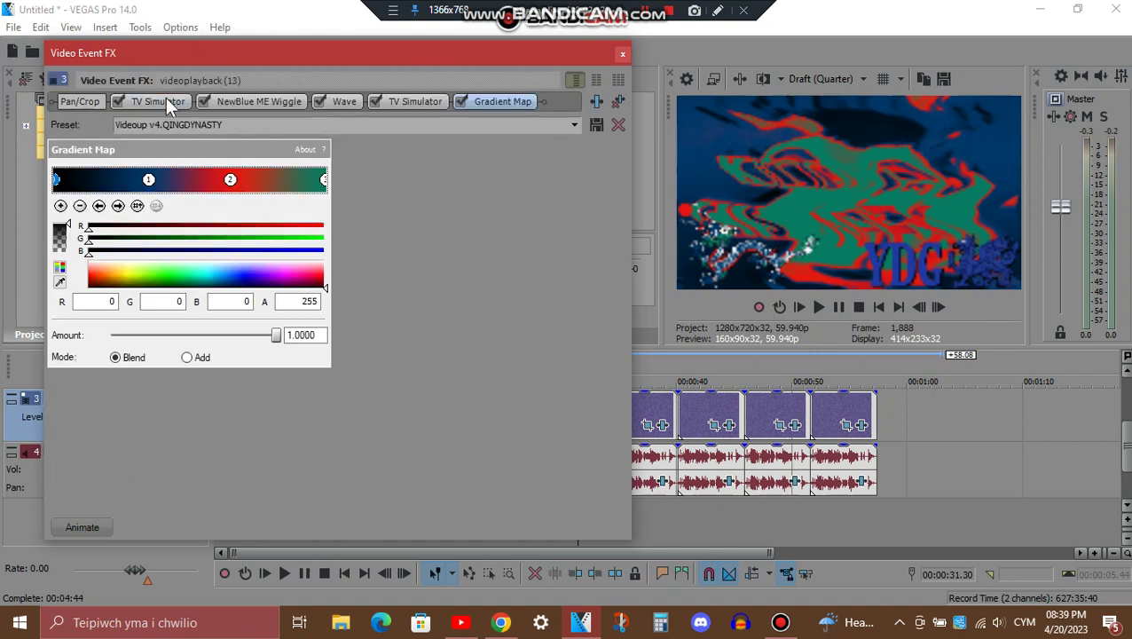
click(166, 99)
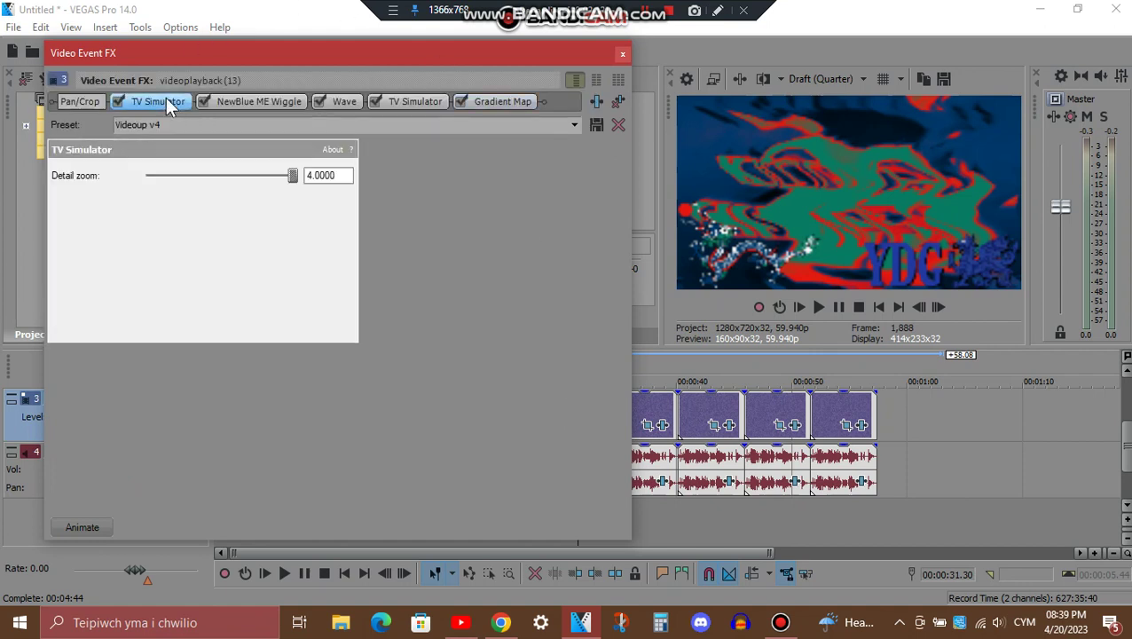
click(240, 100)
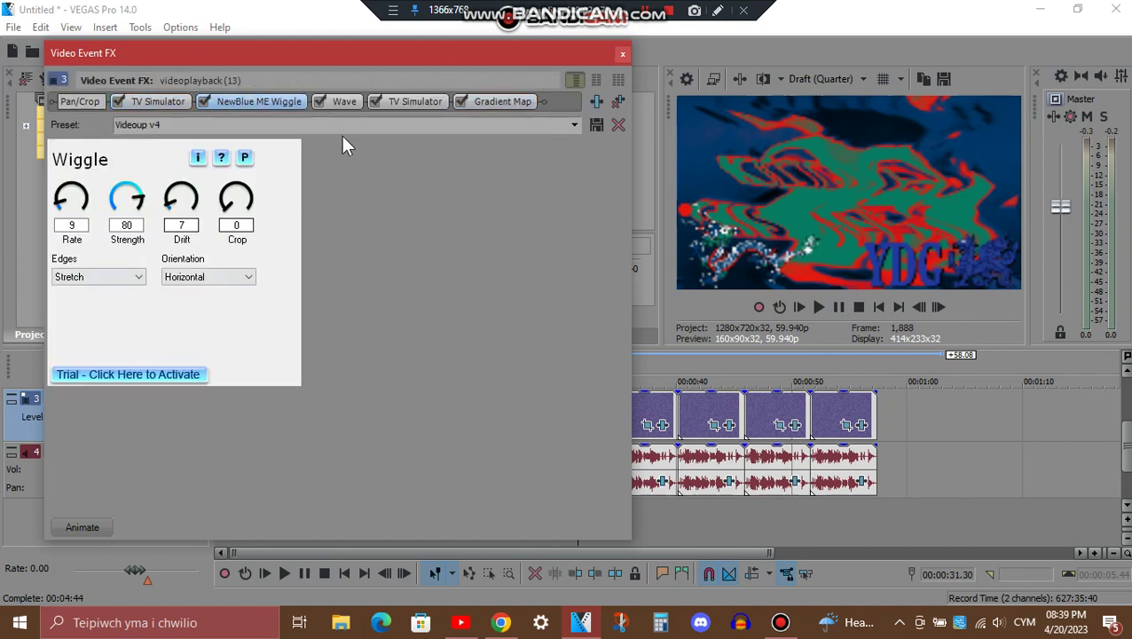
click(355, 100)
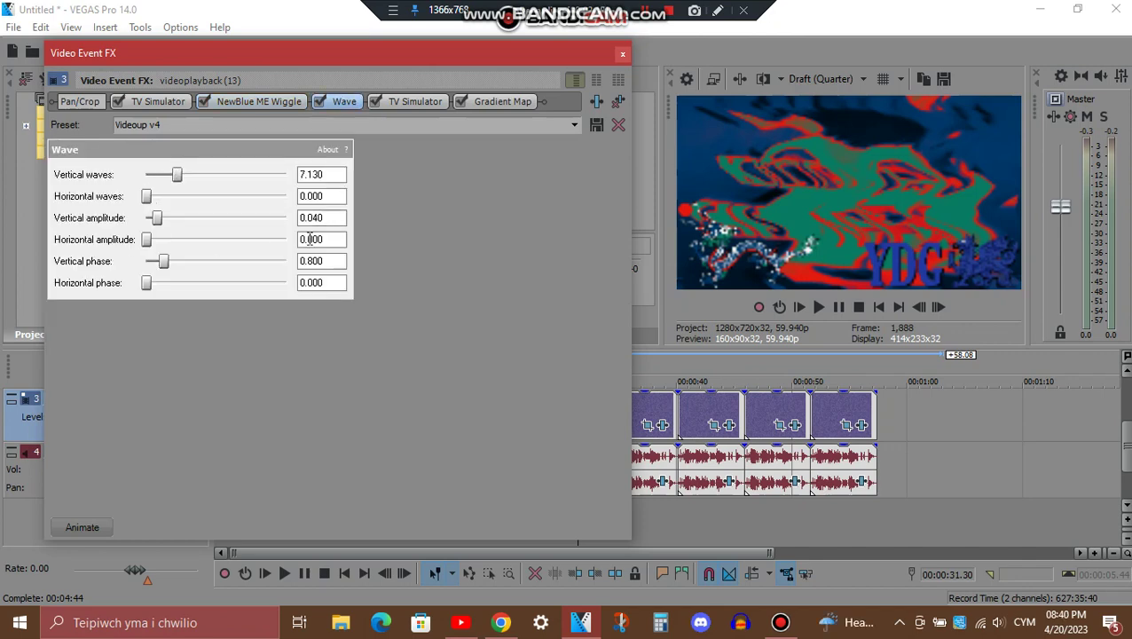
click(404, 103)
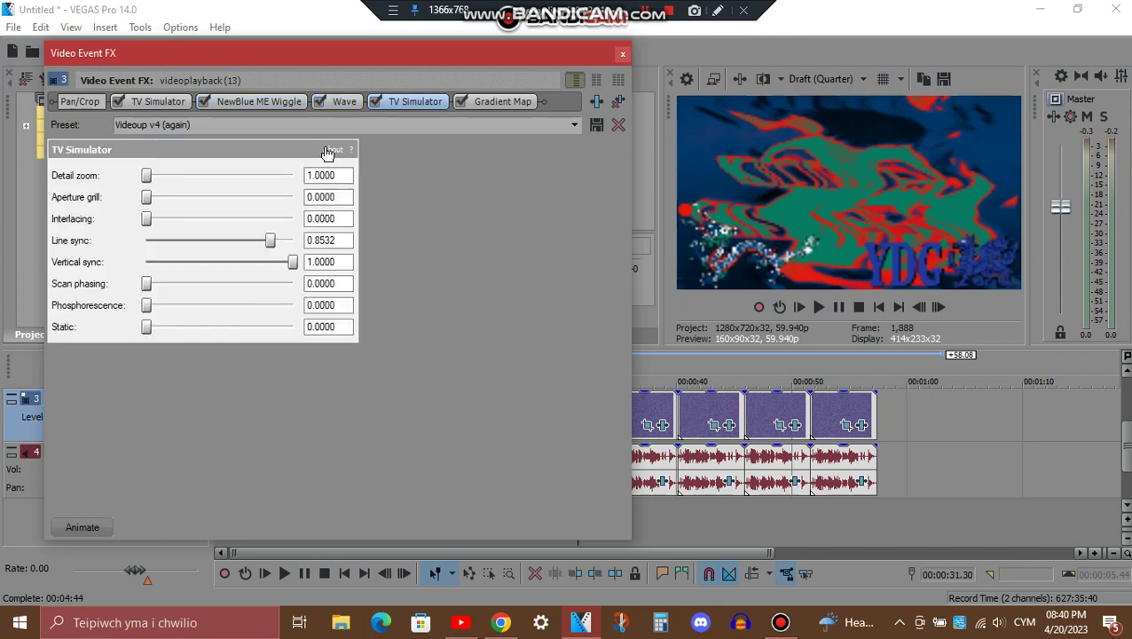
Step: Examine the colour of every Gradient Map control point on the sixth video clip
click(497, 104)
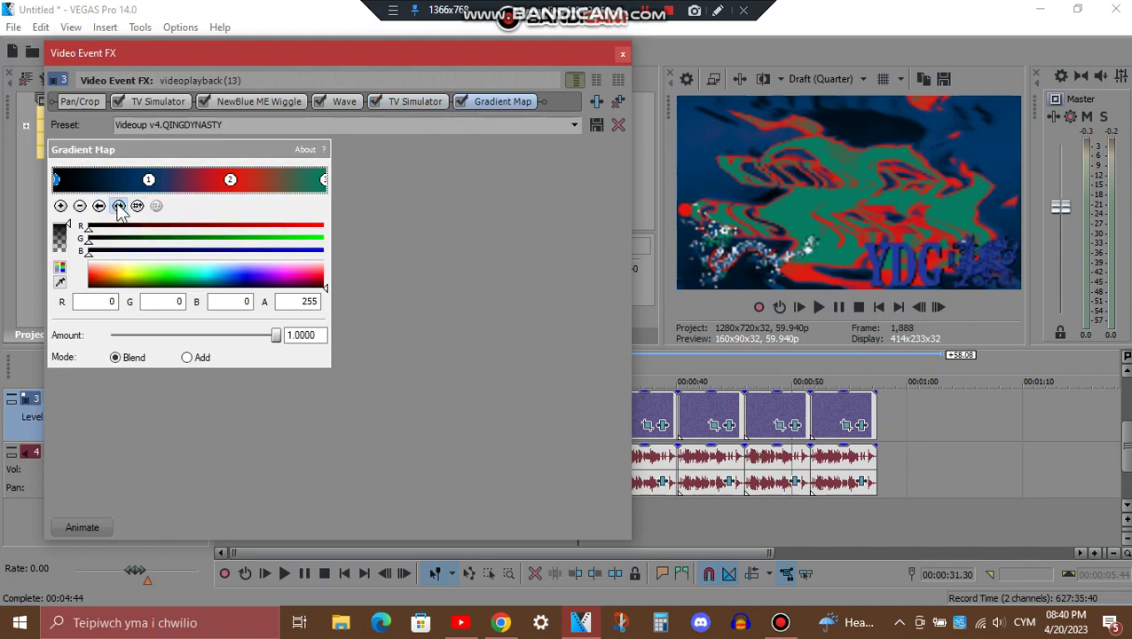
click(118, 205)
click(118, 205)
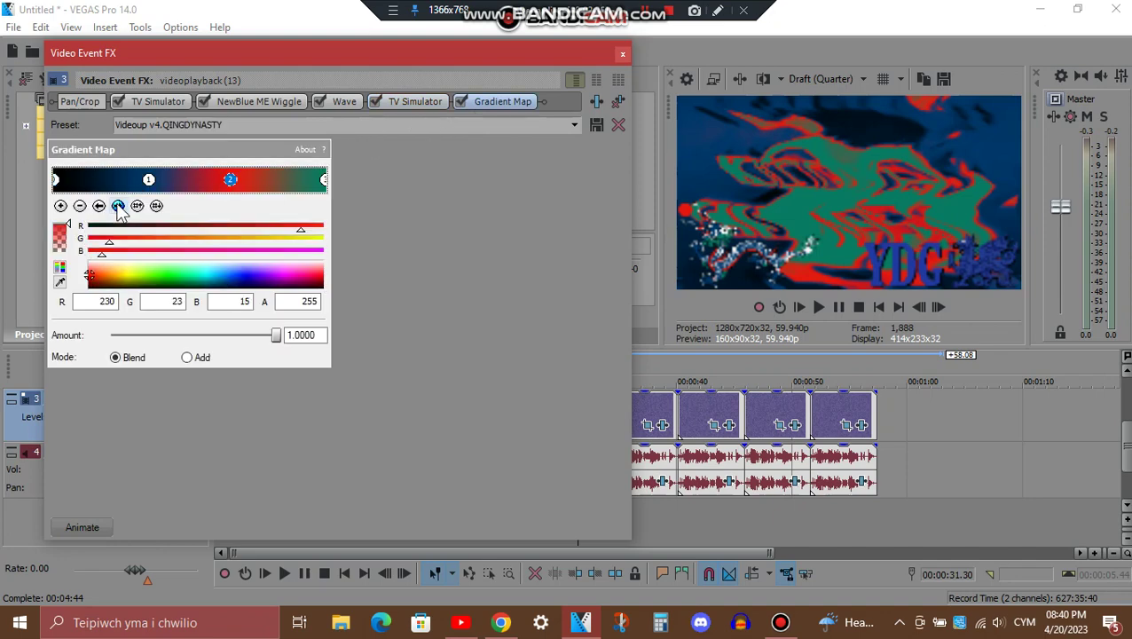
click(118, 205)
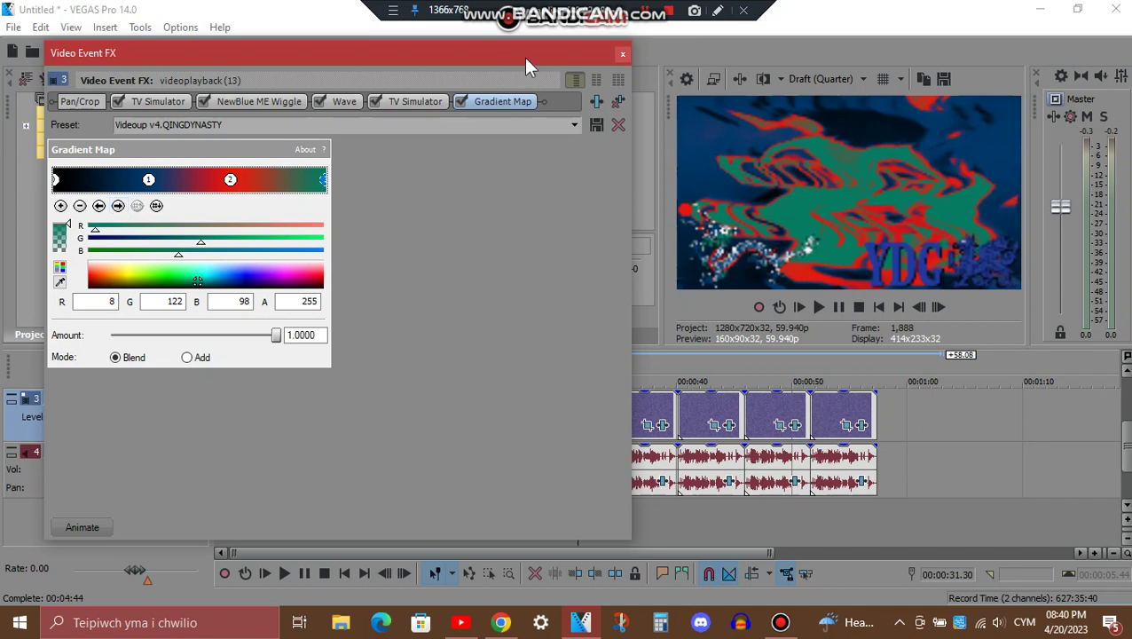
click(622, 56)
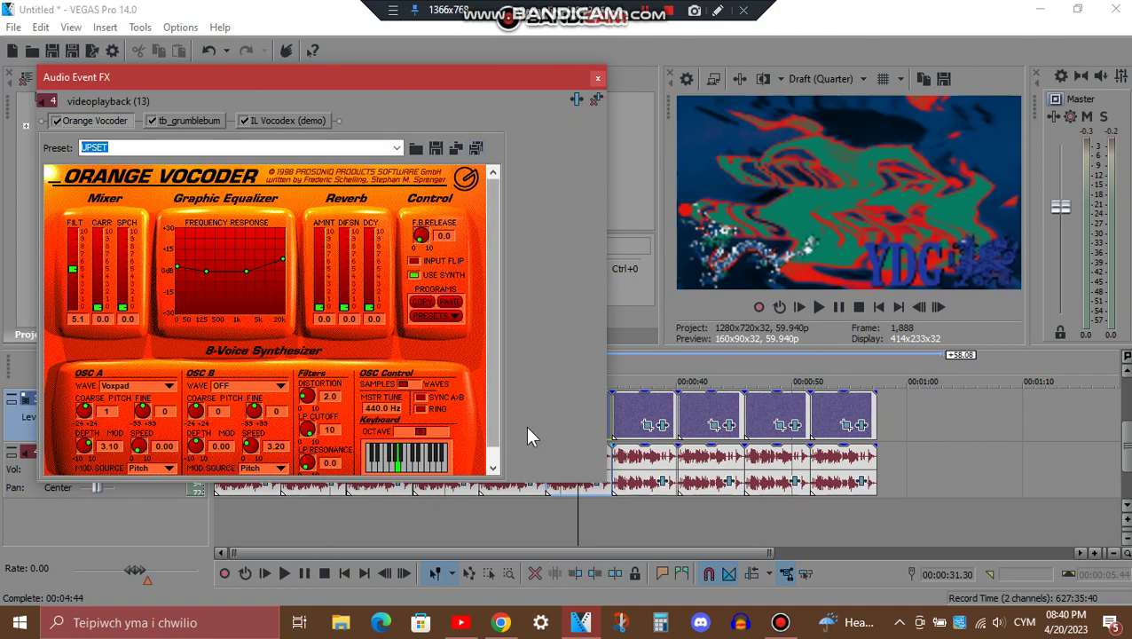
Step: Review the full Orange Vocoder settings on the sixth audio clip and locate its UPSET preset among the available presets
drag(518, 481, 520, 516)
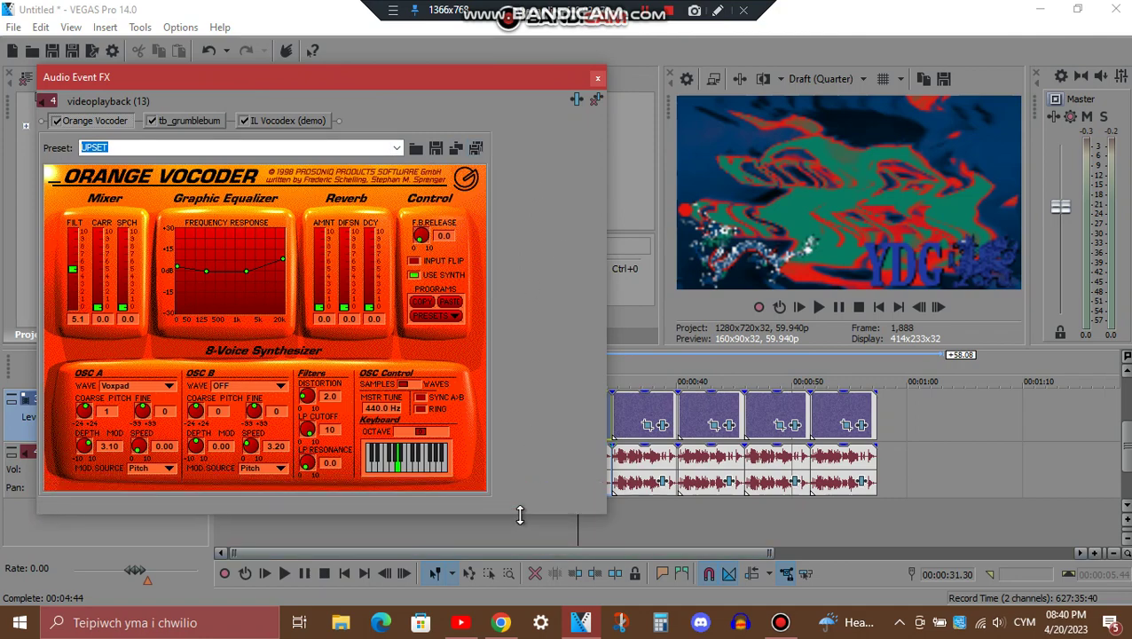
click(397, 147)
scroll(393, 284, up, 1)
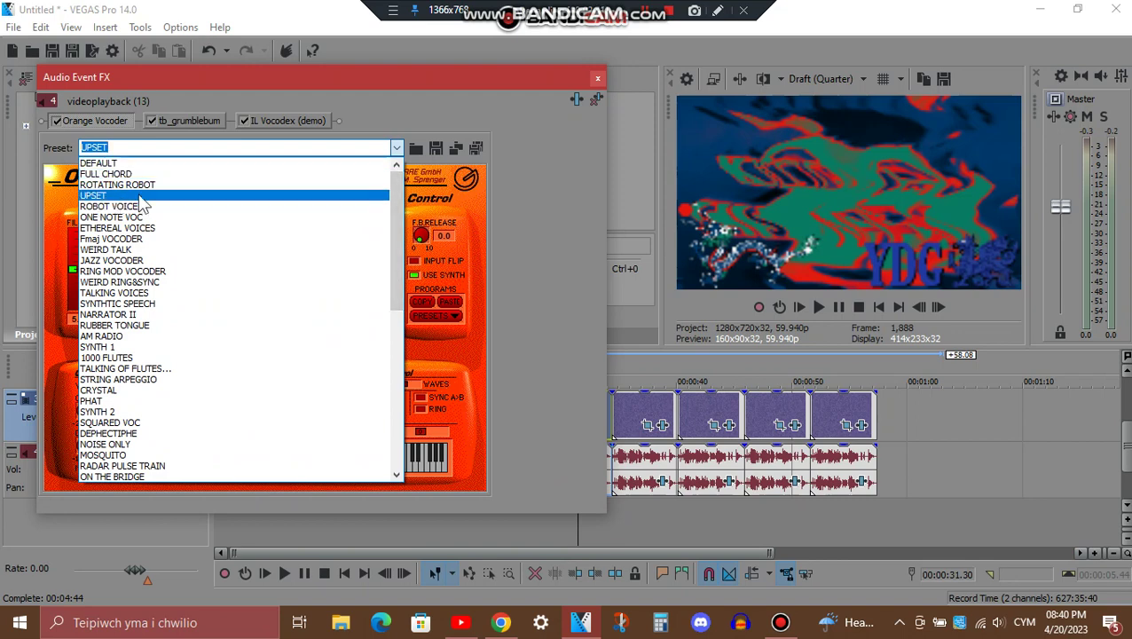
click(434, 108)
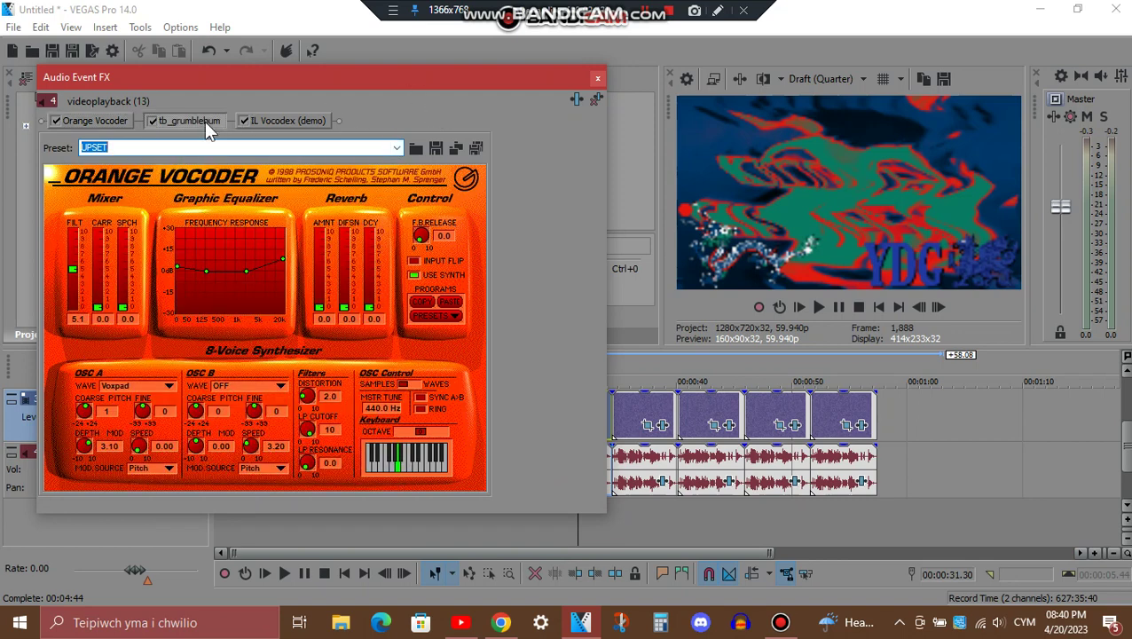
Step: Review the tb_grumblebum and Vocodex settings on the sixth audio clip, including the Vocodex carrier waveform and keyboard notes
click(204, 121)
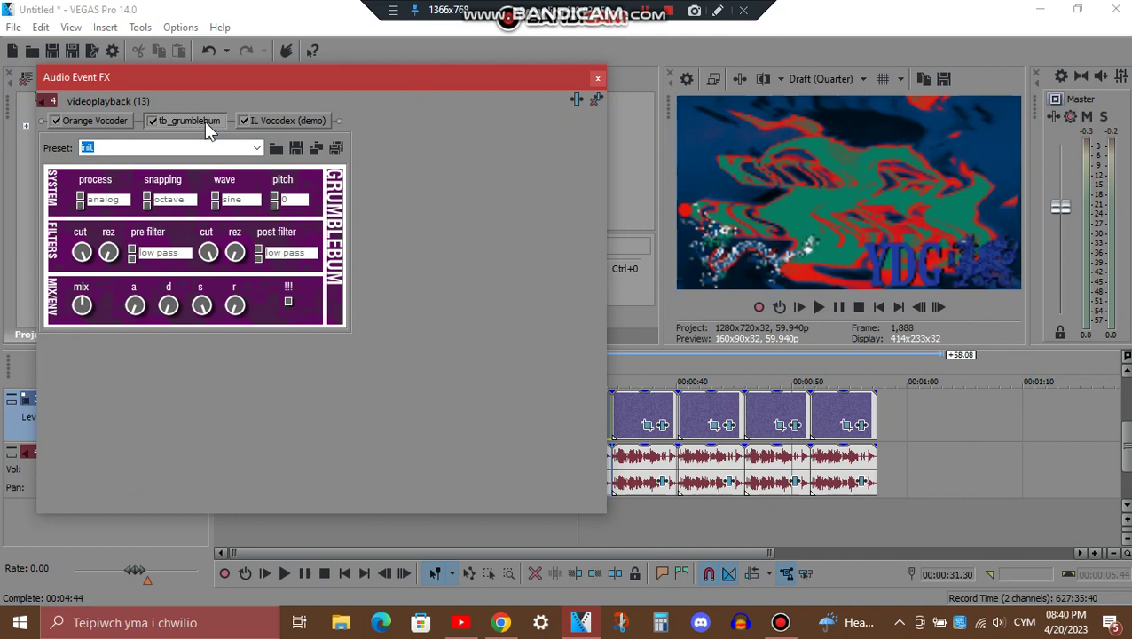
click(279, 121)
drag(386, 82, 370, 58)
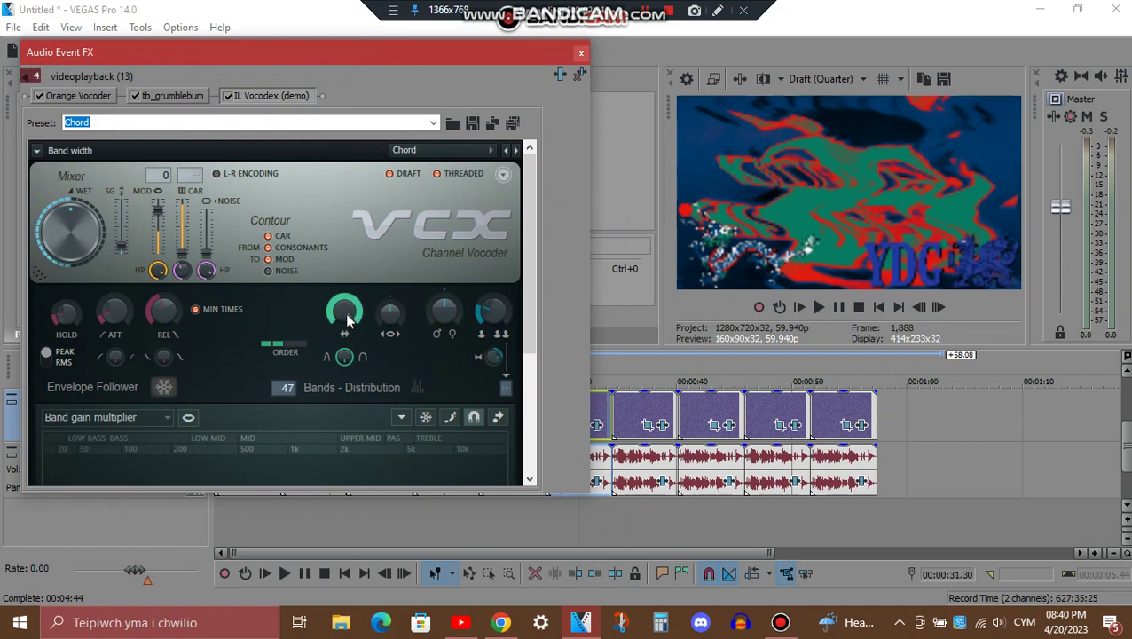
drag(531, 307, 536, 453)
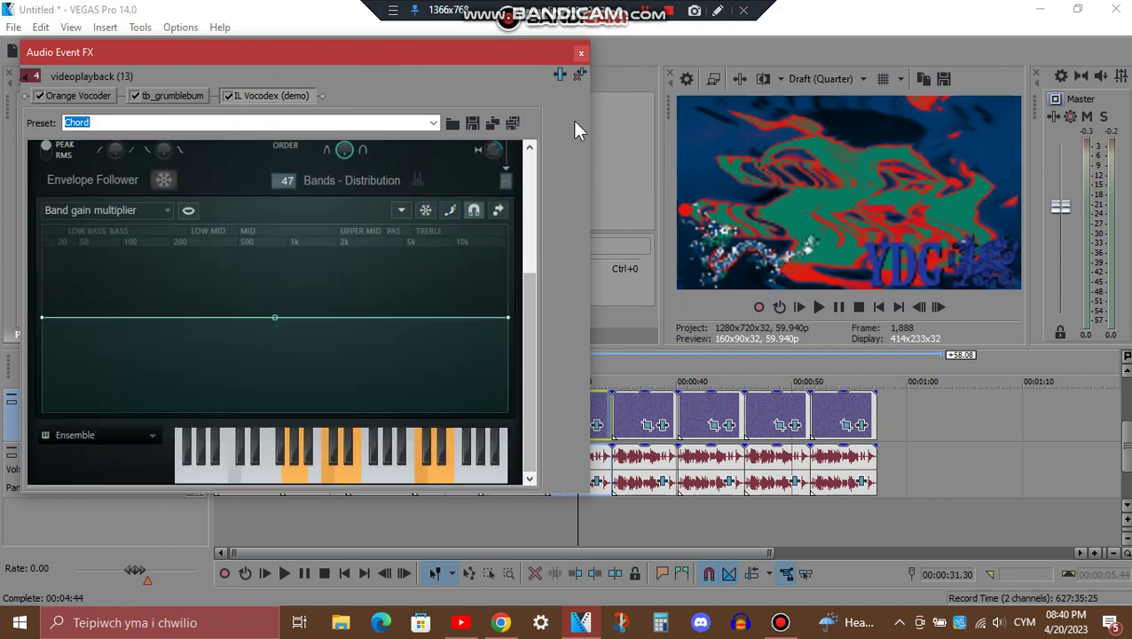
click(581, 56)
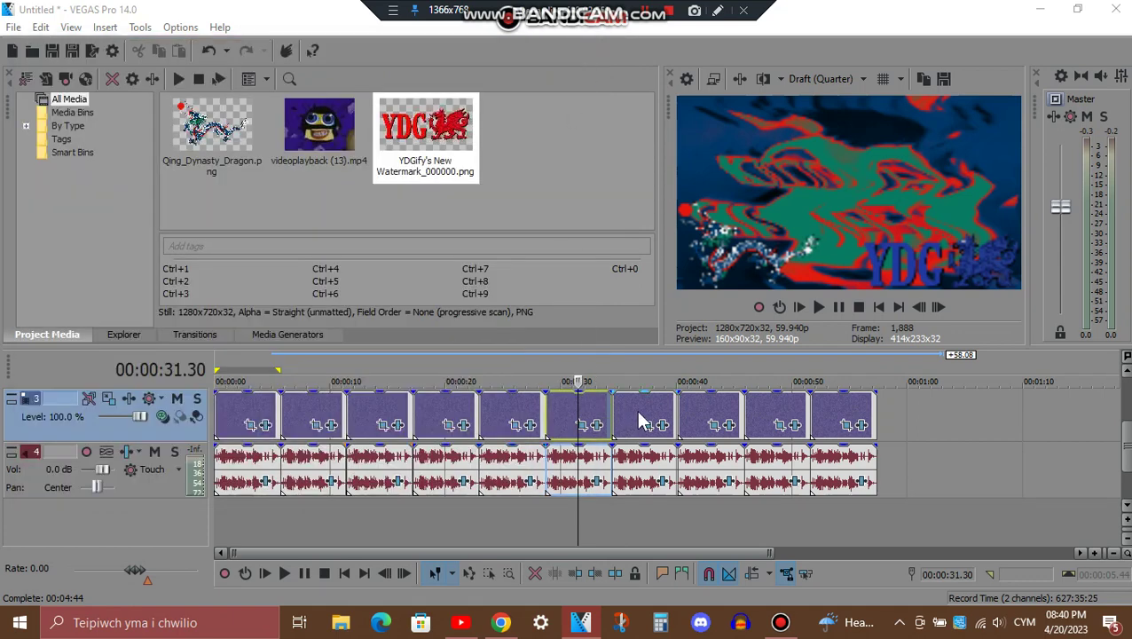
Step: Examine every Gradient Map control point colour and the TV Simulator settings on the seventh video clip
click(638, 417)
click(661, 426)
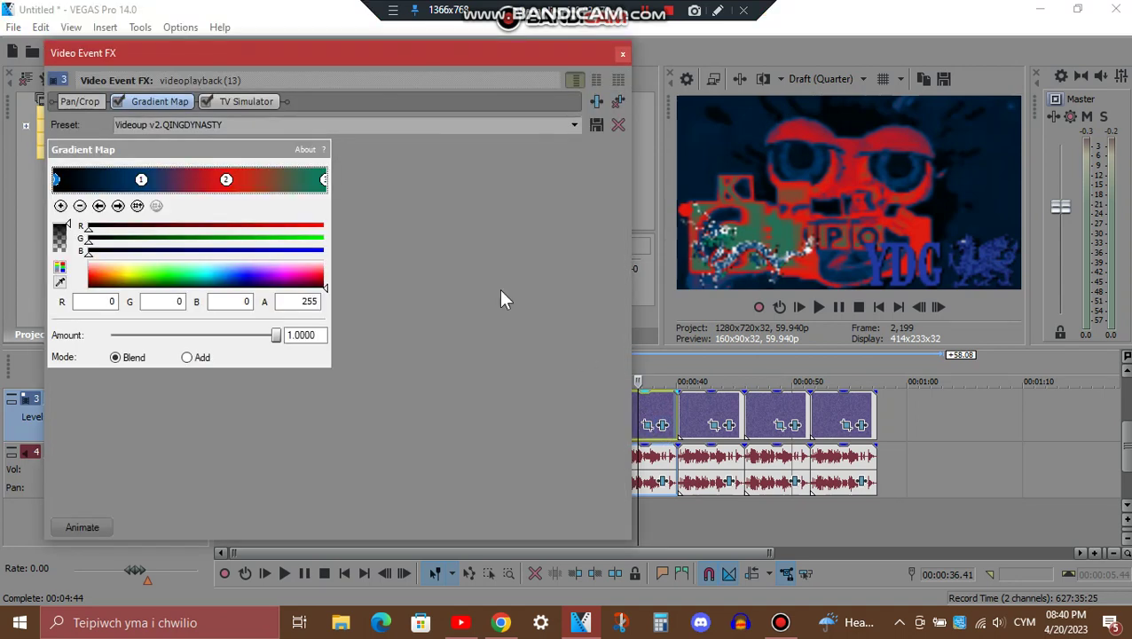
click(119, 208)
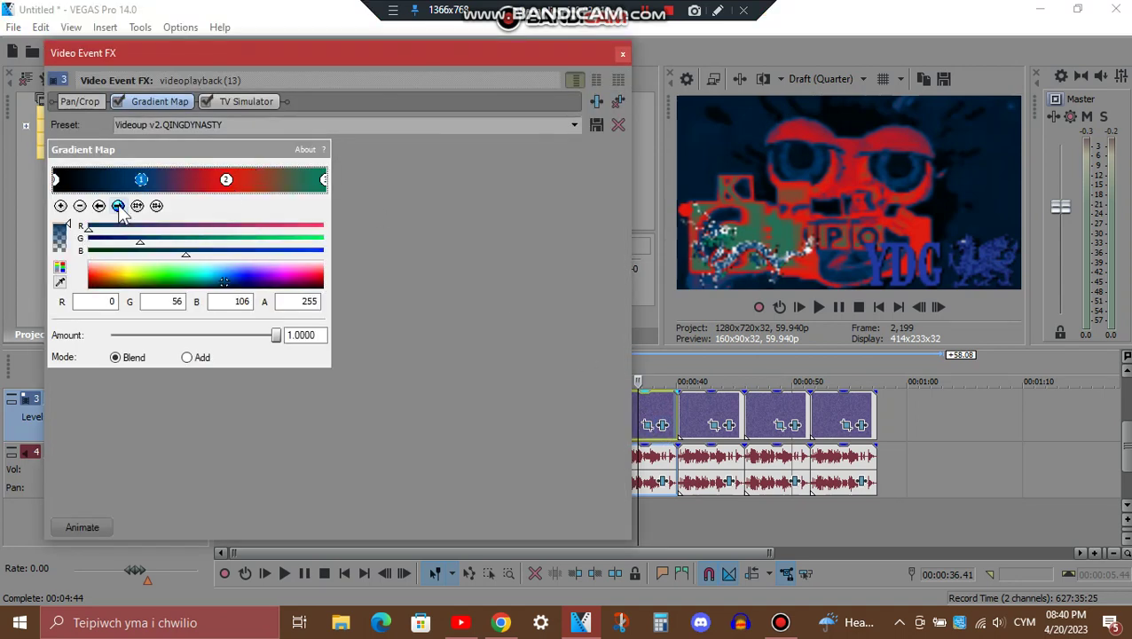
click(119, 208)
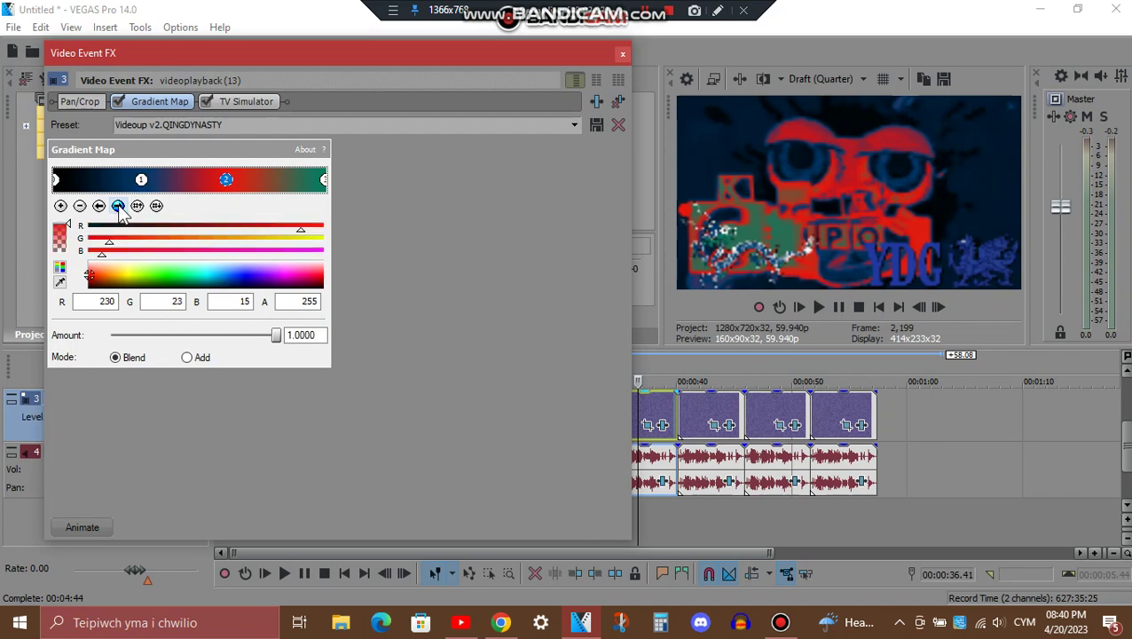
click(119, 207)
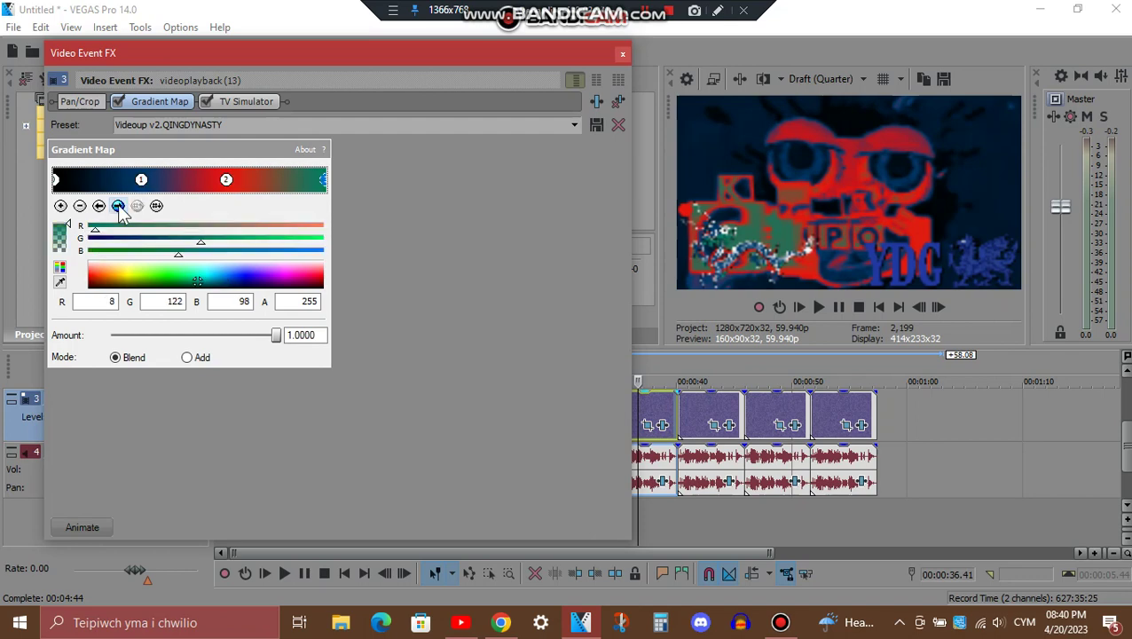
click(248, 102)
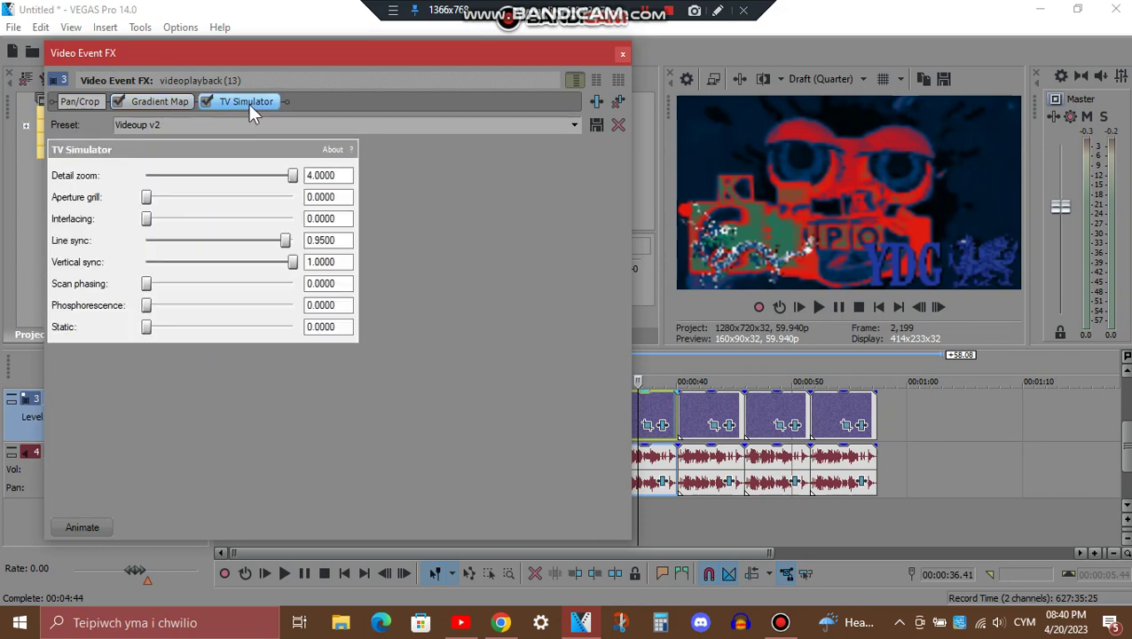
Step: Review the Vocodex settings on the seventh audio clip, including its carrier waveform and highlighted keyboard notes
click(622, 54)
click(664, 483)
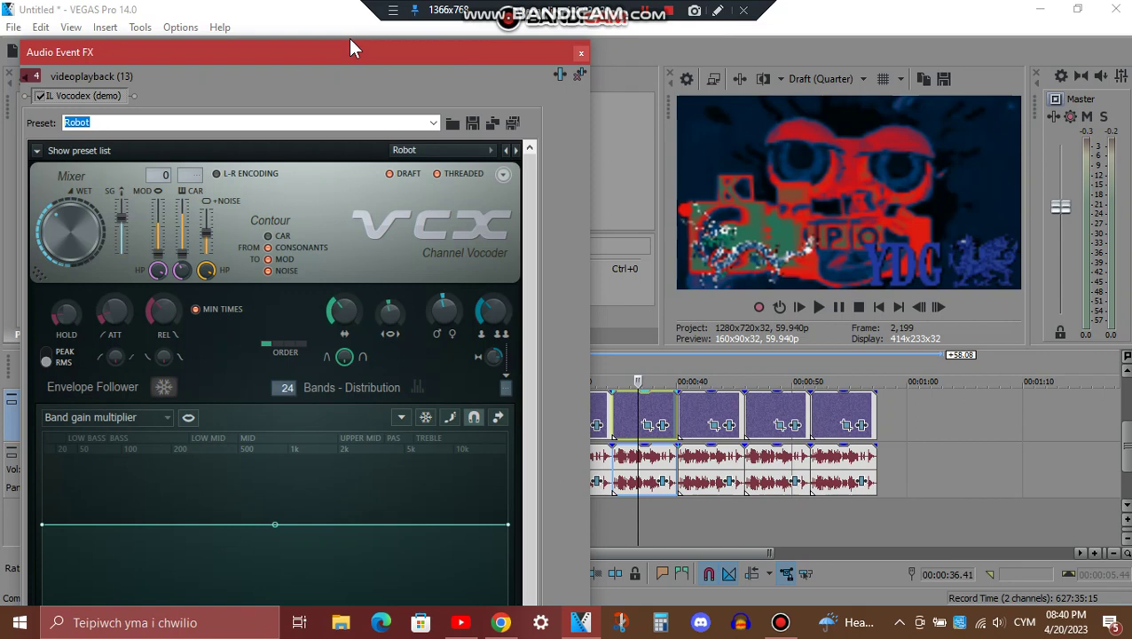
drag(350, 49, 390, 58)
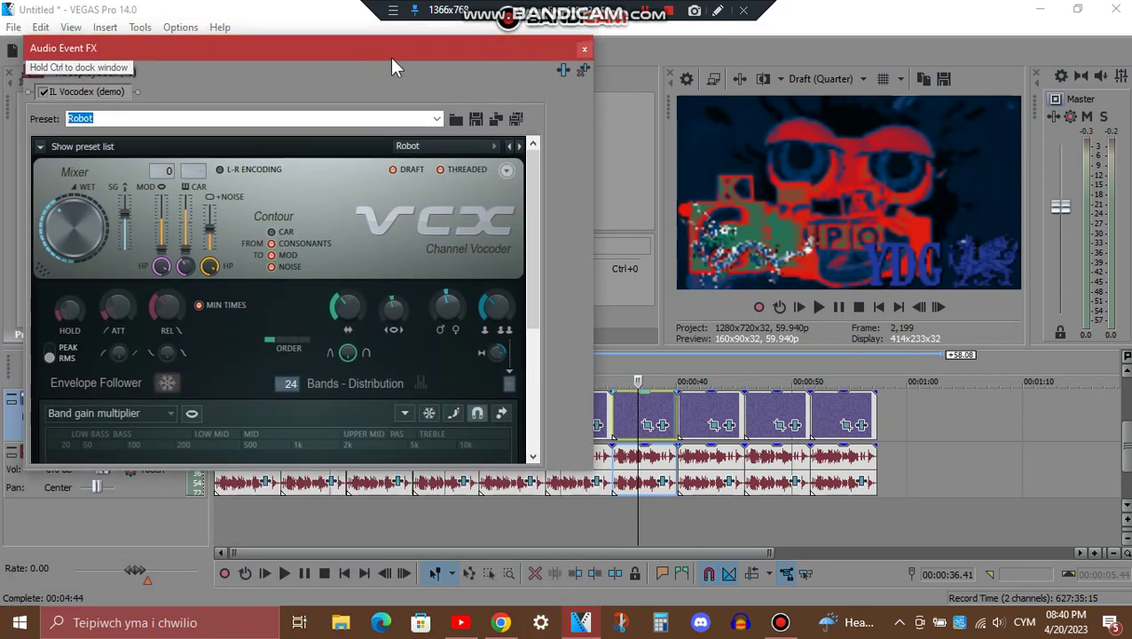
drag(529, 203, 537, 341)
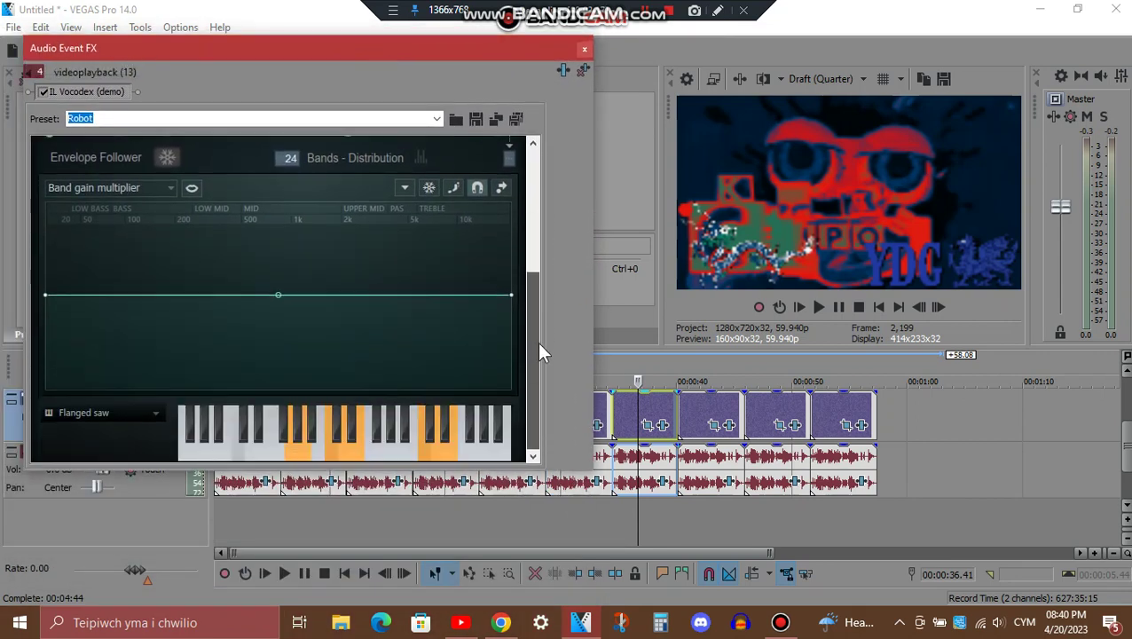
click(584, 49)
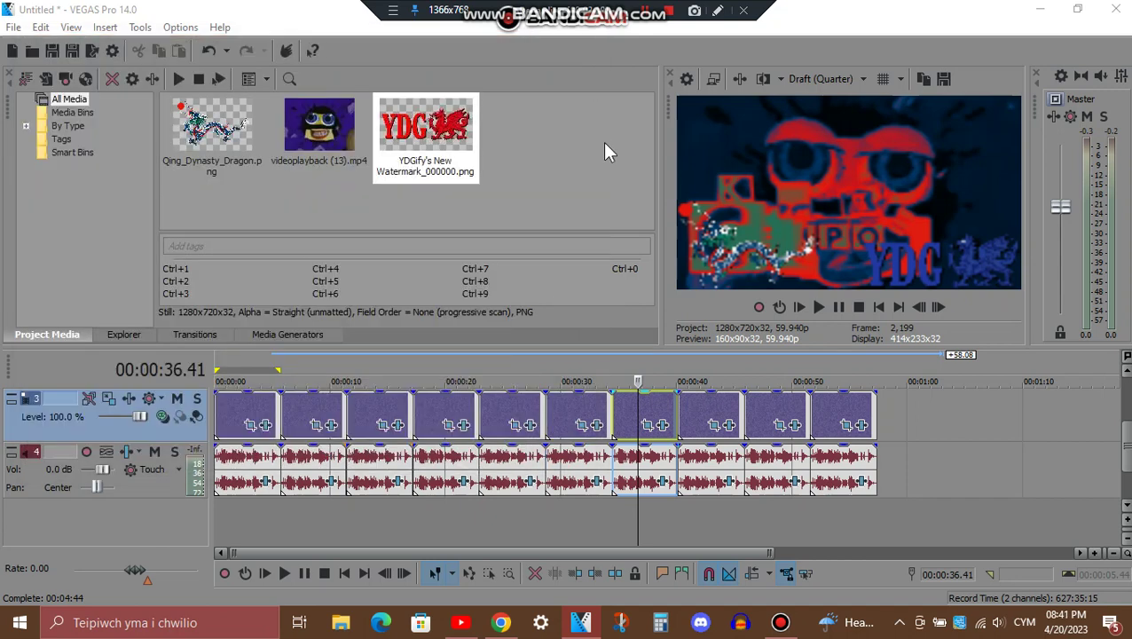
Step: Review the TV Simulator and Unsharp Mask settings on the eighth video clip
click(703, 404)
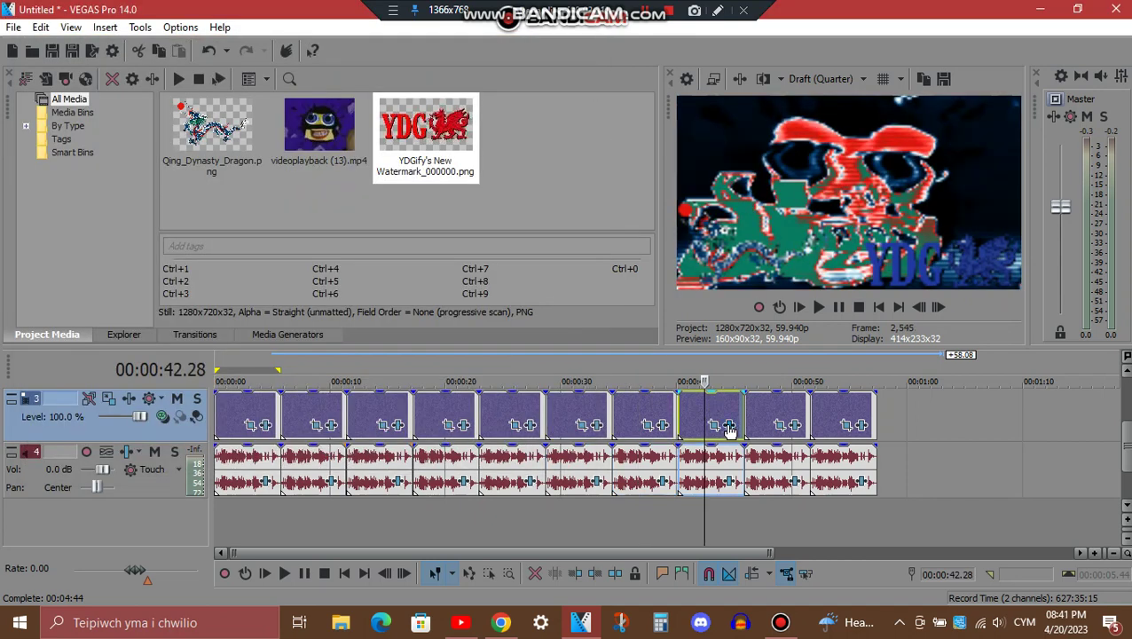
click(728, 426)
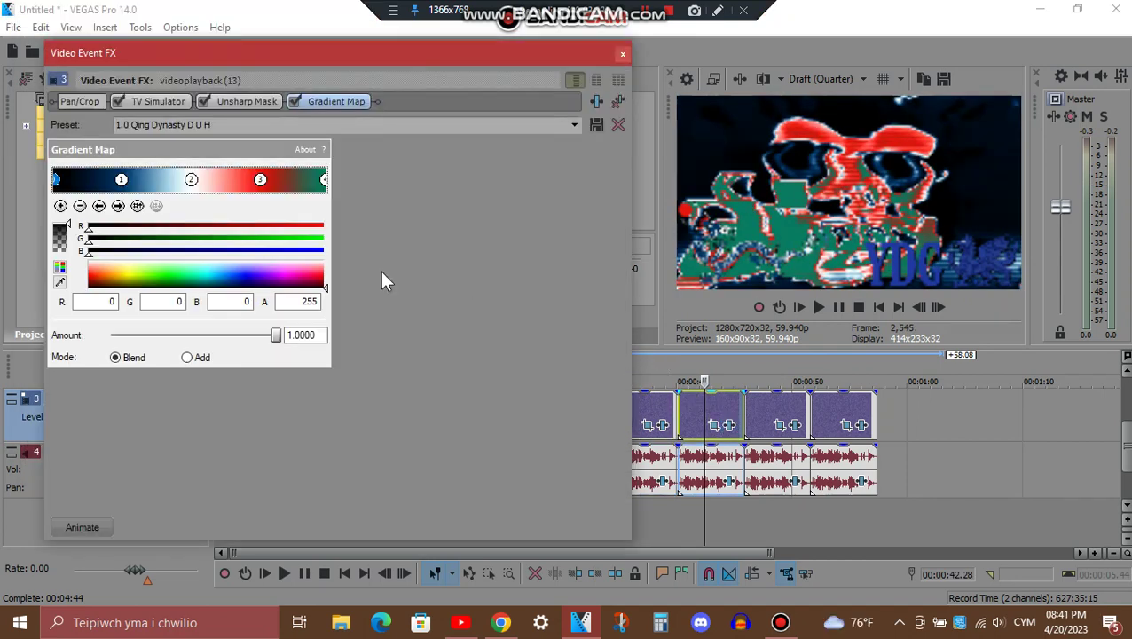
click(160, 101)
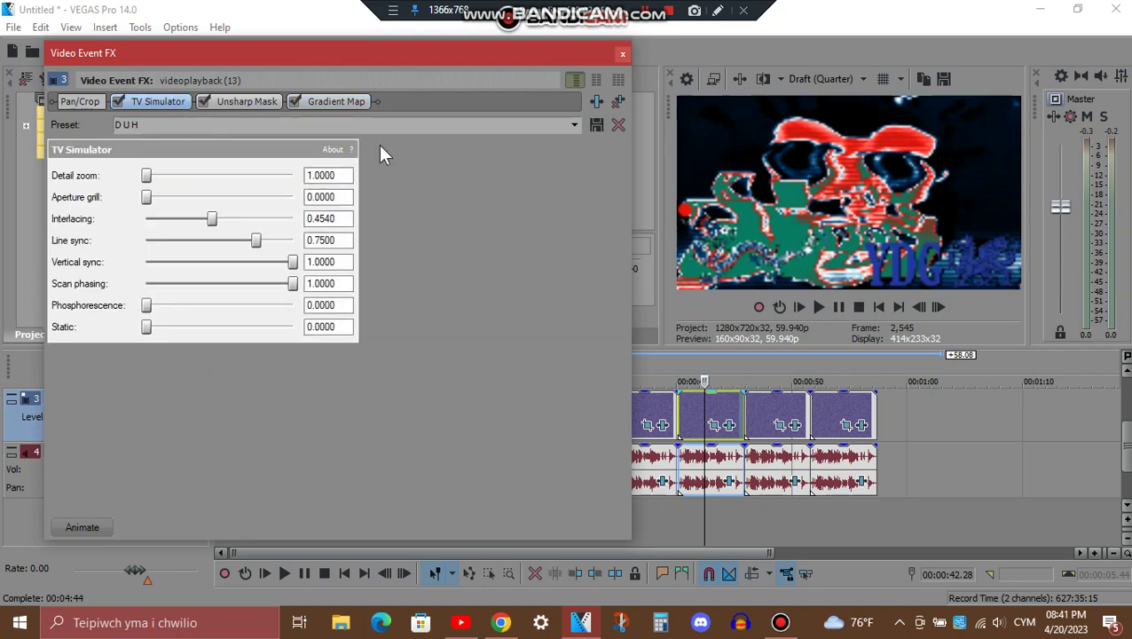
click(272, 100)
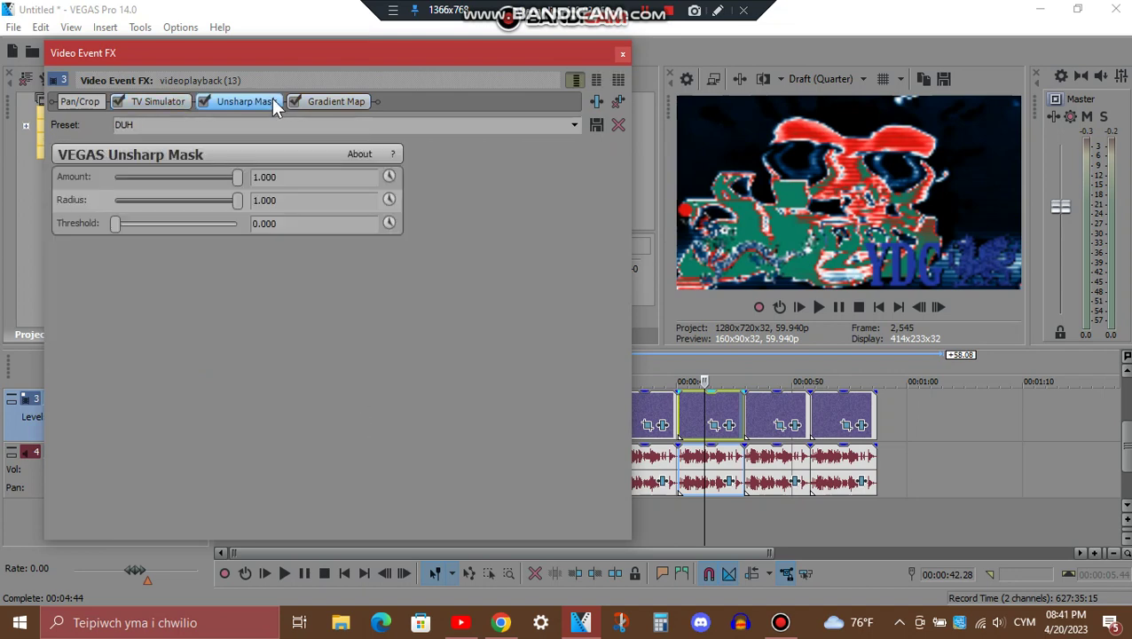
Step: Examine the colour of every Gradient Map control point on the eighth video clip
click(334, 102)
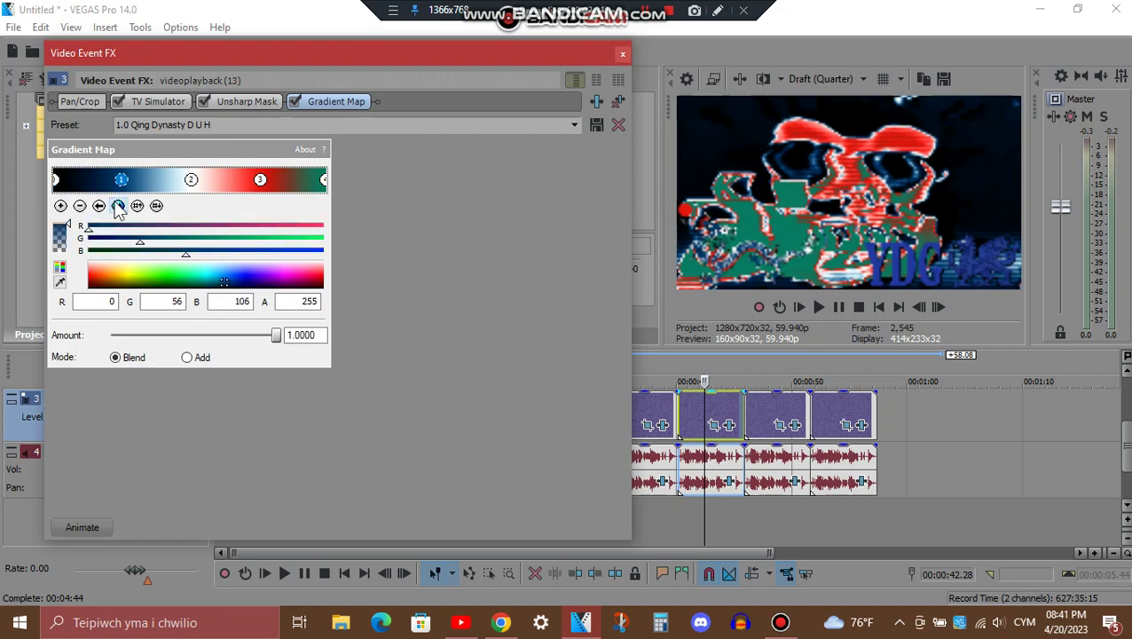
click(119, 206)
click(119, 206)
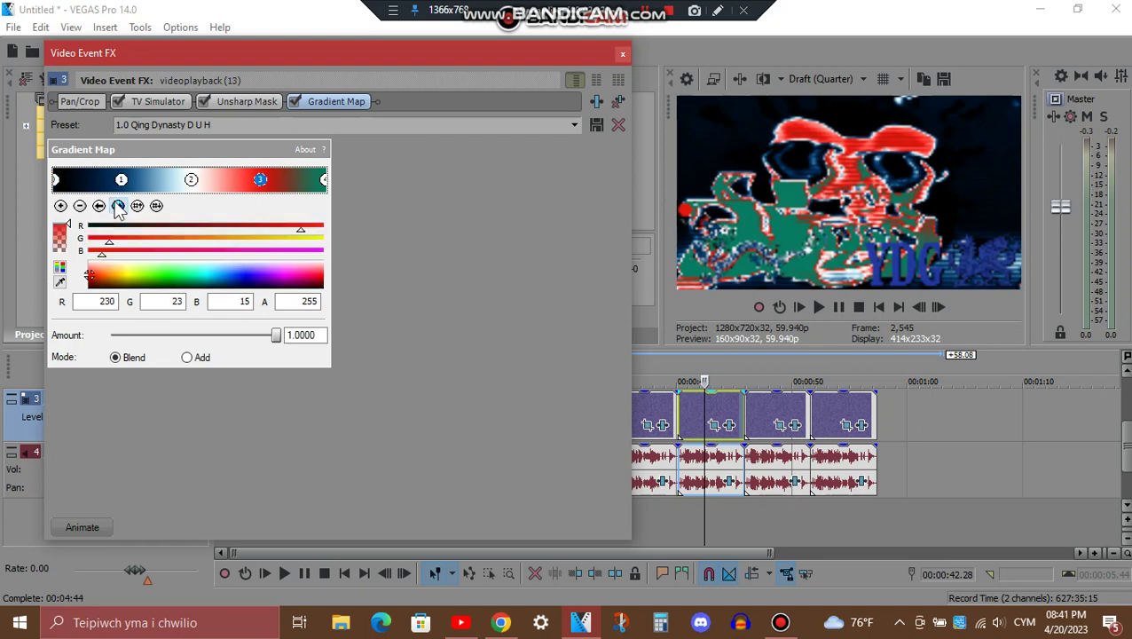
click(119, 206)
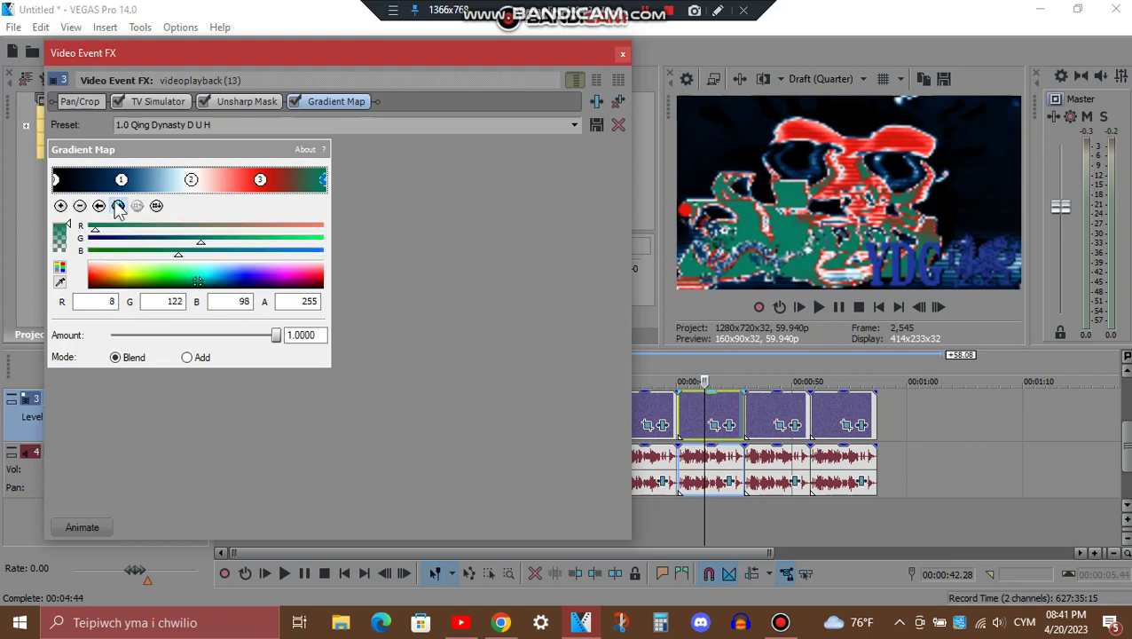
click(623, 55)
Step: Review the ExpressFX Chorus settings on the eighth audio clip and locate its D U H preset among the available presets
click(726, 481)
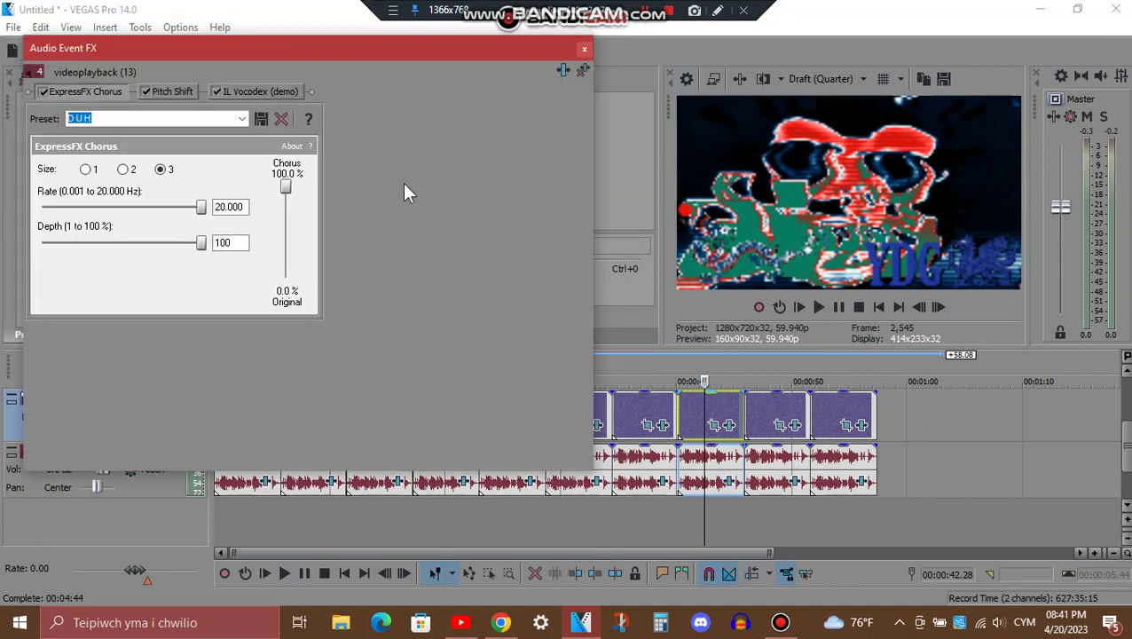
click(242, 119)
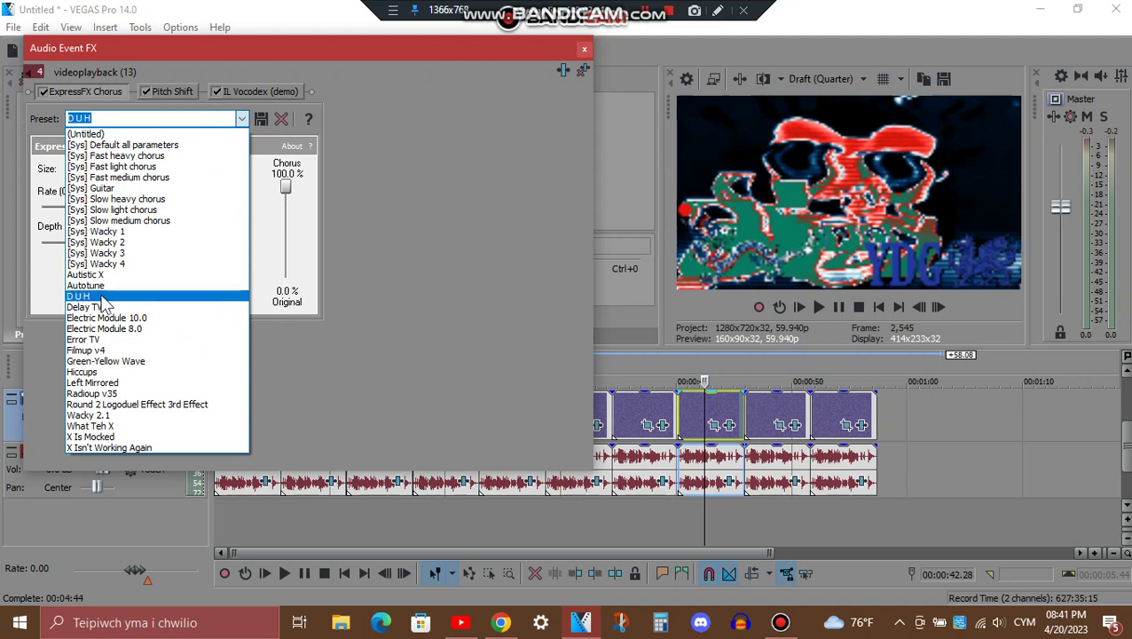
click(297, 172)
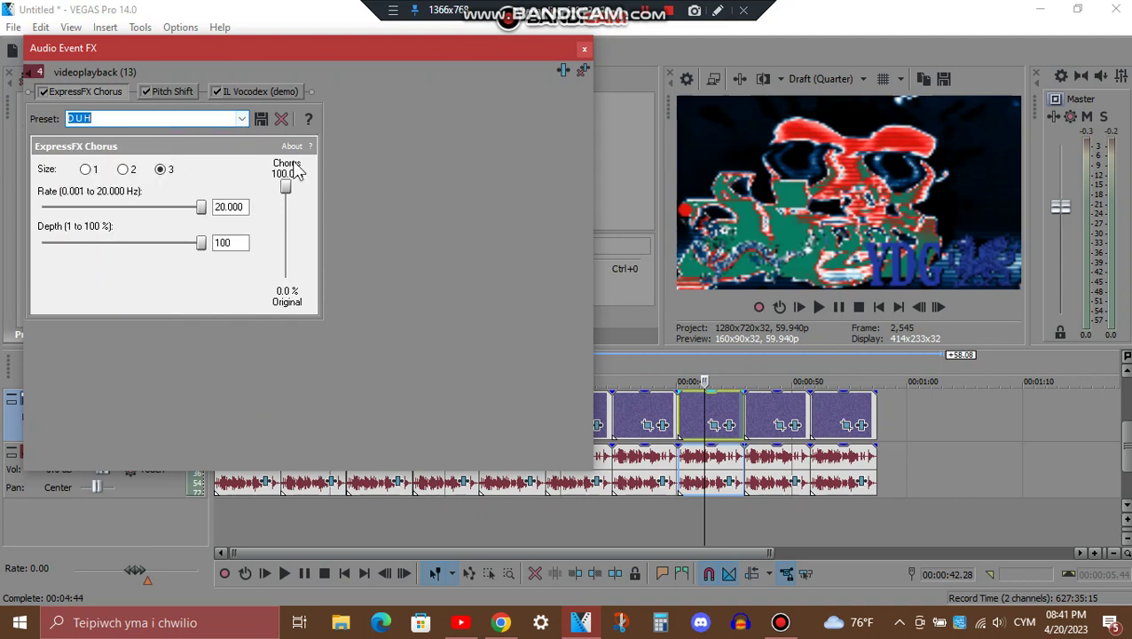
Step: Review the Pitch Shift settings on the eighth audio clip, including the duration option and the list of available modes
click(171, 91)
click(53, 280)
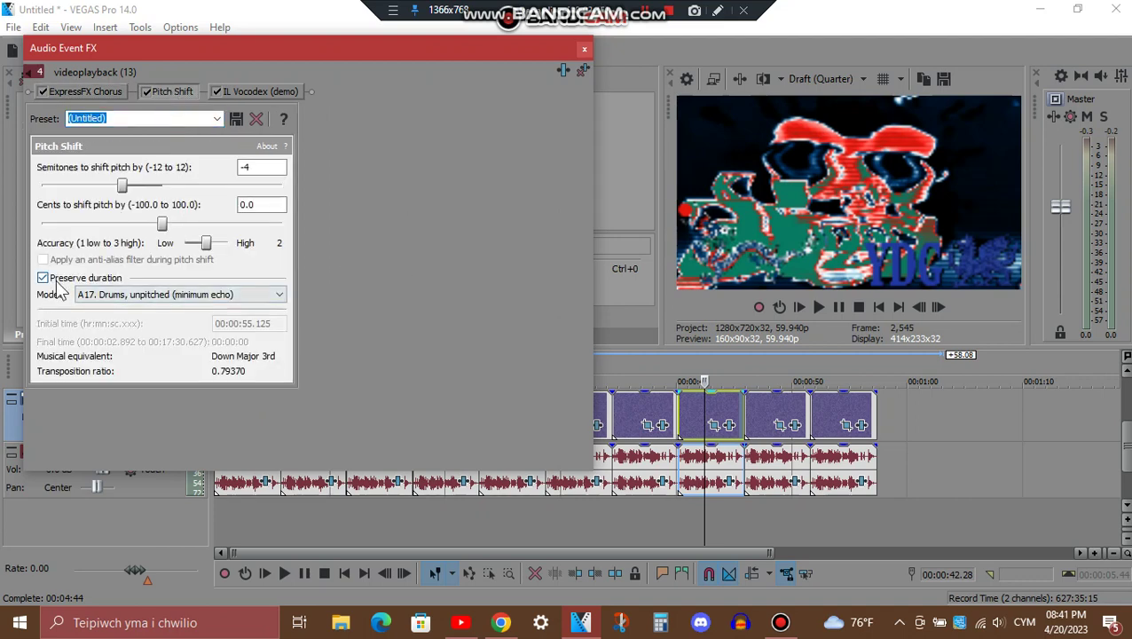
click(202, 294)
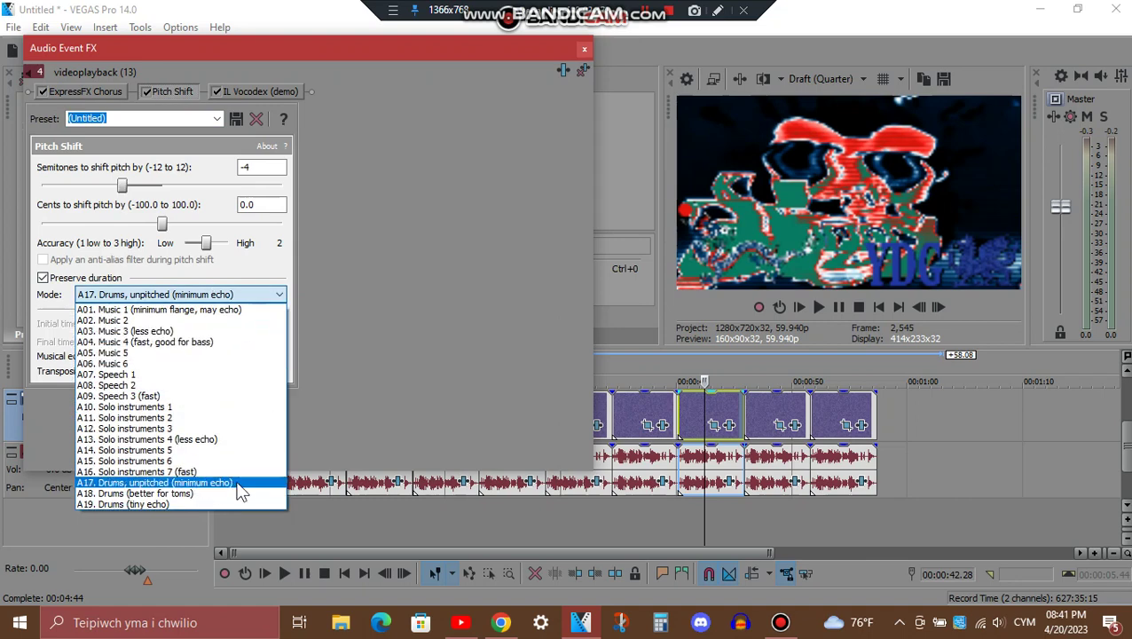
click(428, 382)
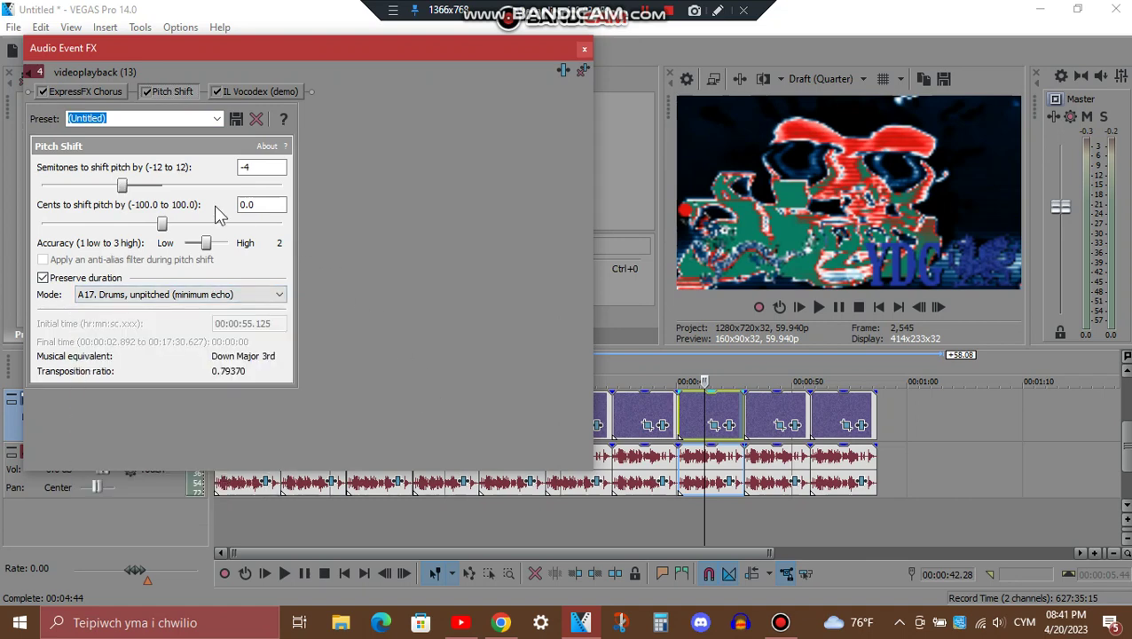
Step: Review the Vocodex settings on the eighth audio clip, from the mixer controls through the carrier waveform and keyboard notes
click(247, 93)
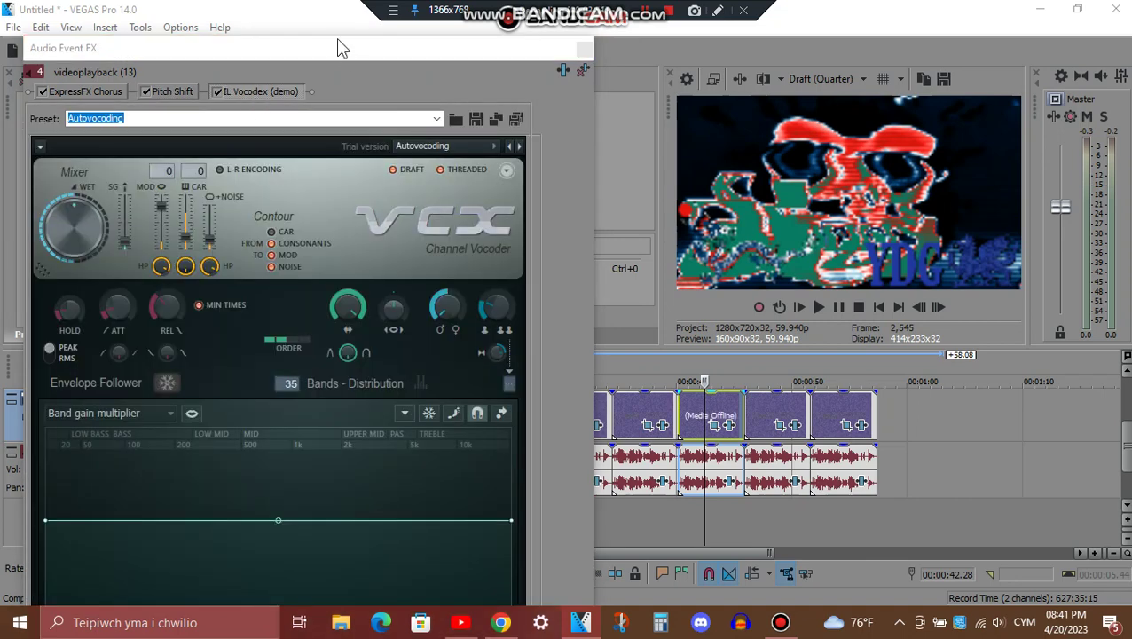
drag(332, 35, 323, 87)
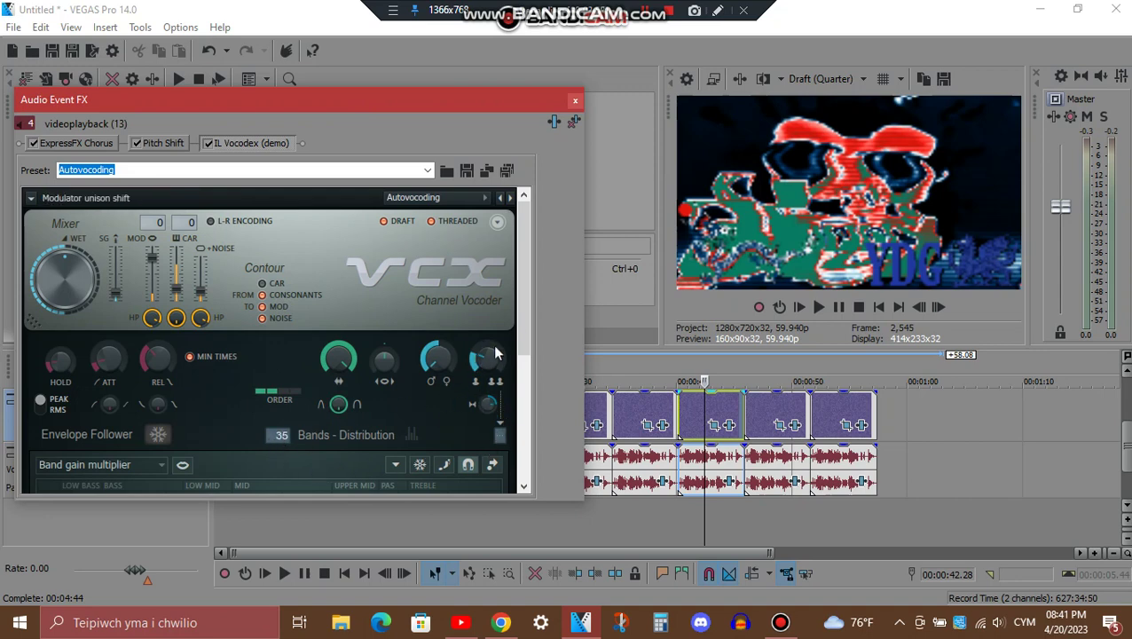
drag(524, 323, 515, 462)
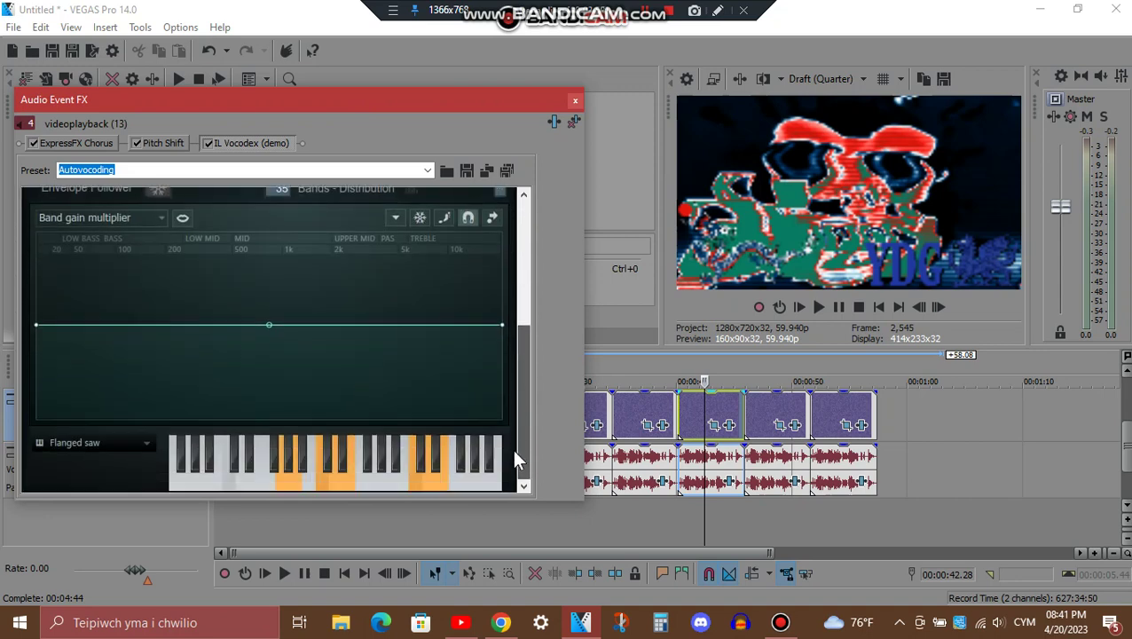
click(576, 102)
Step: Examine the colour of every Gradient Map control point on the ninth video clip
click(775, 413)
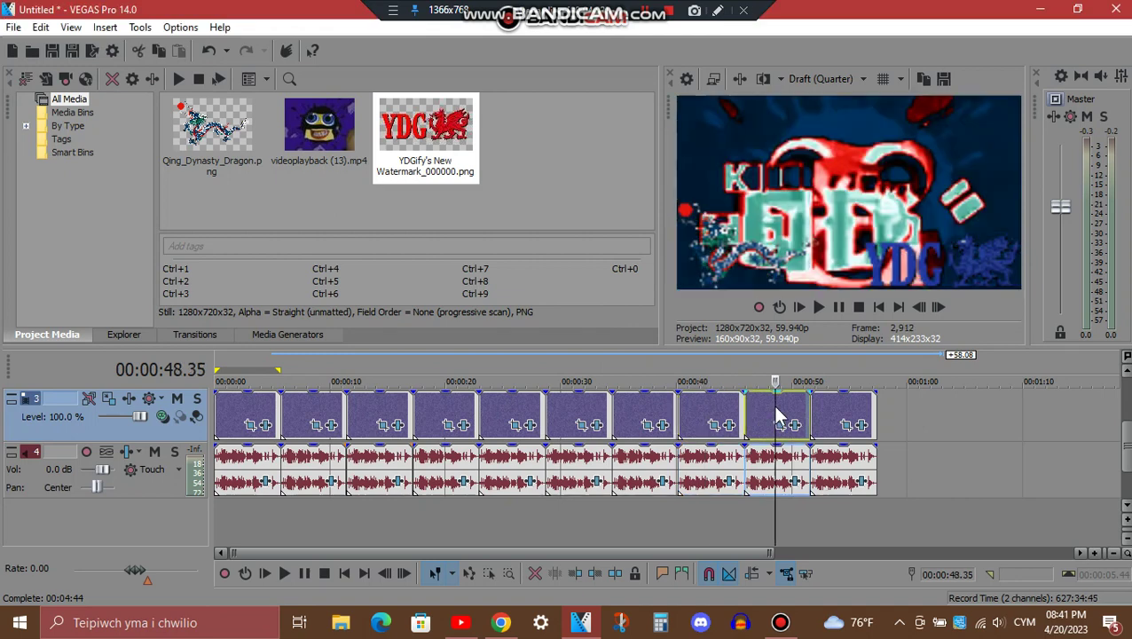
click(794, 426)
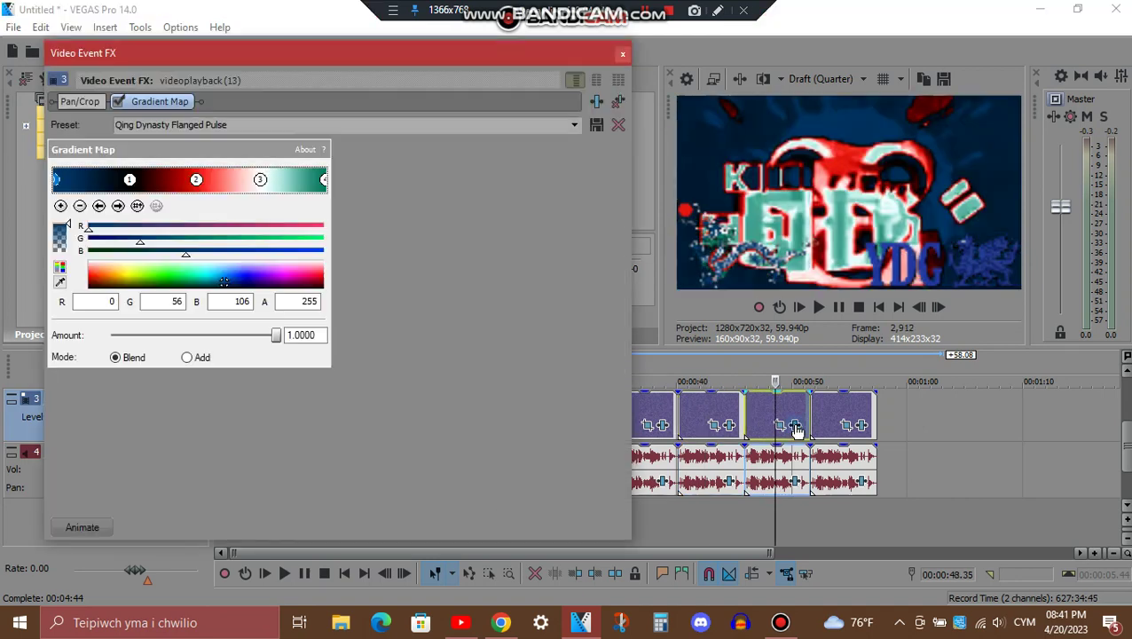
click(118, 205)
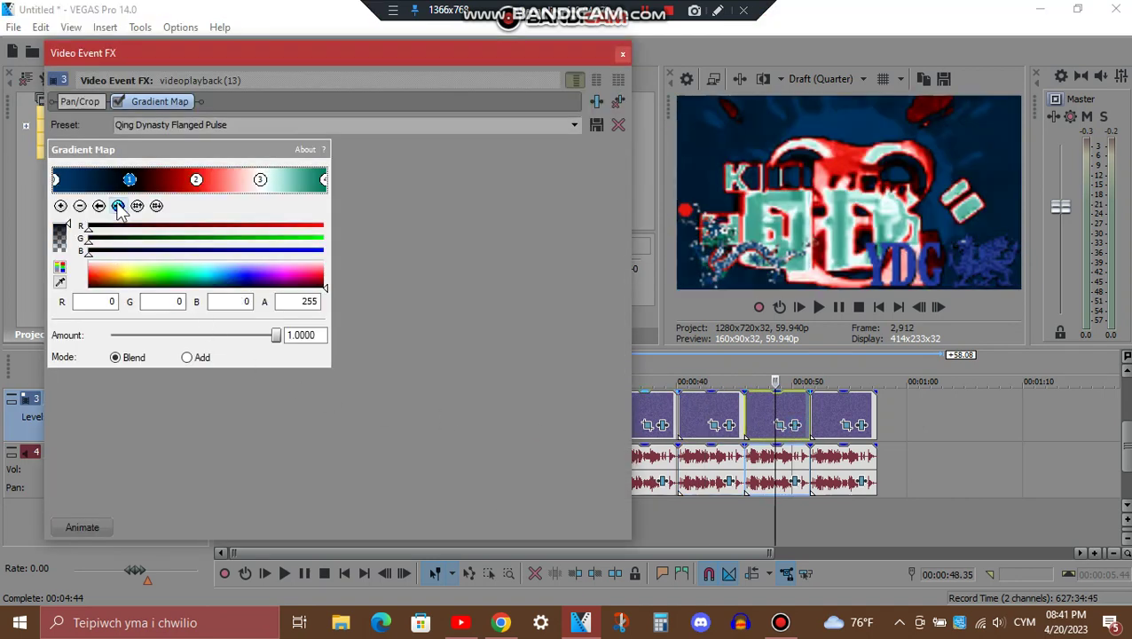
click(118, 206)
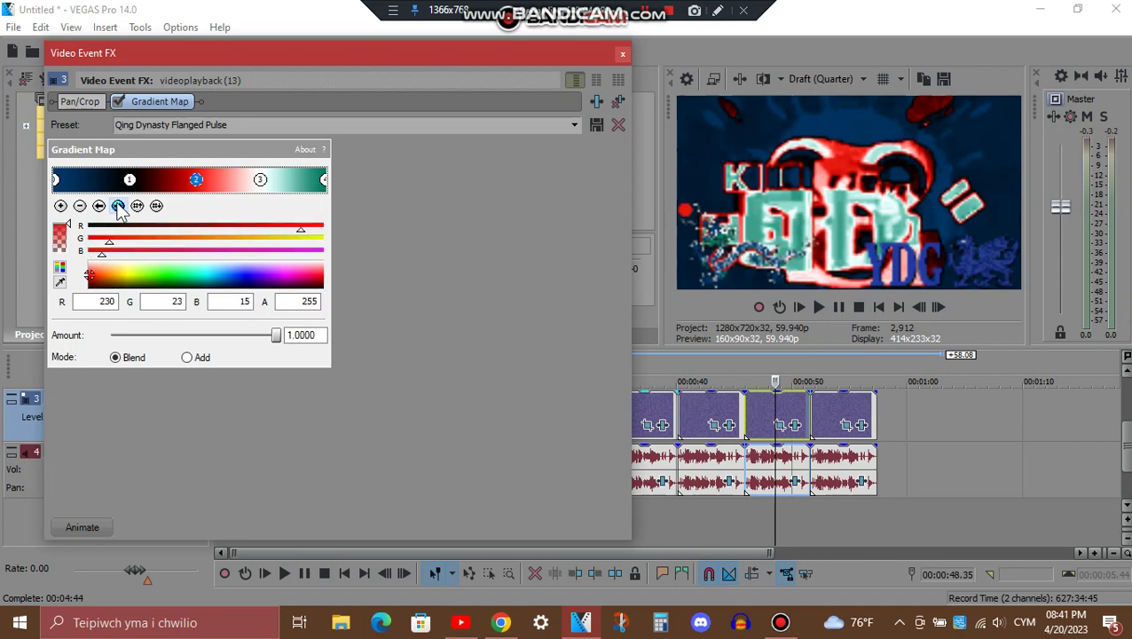
click(119, 207)
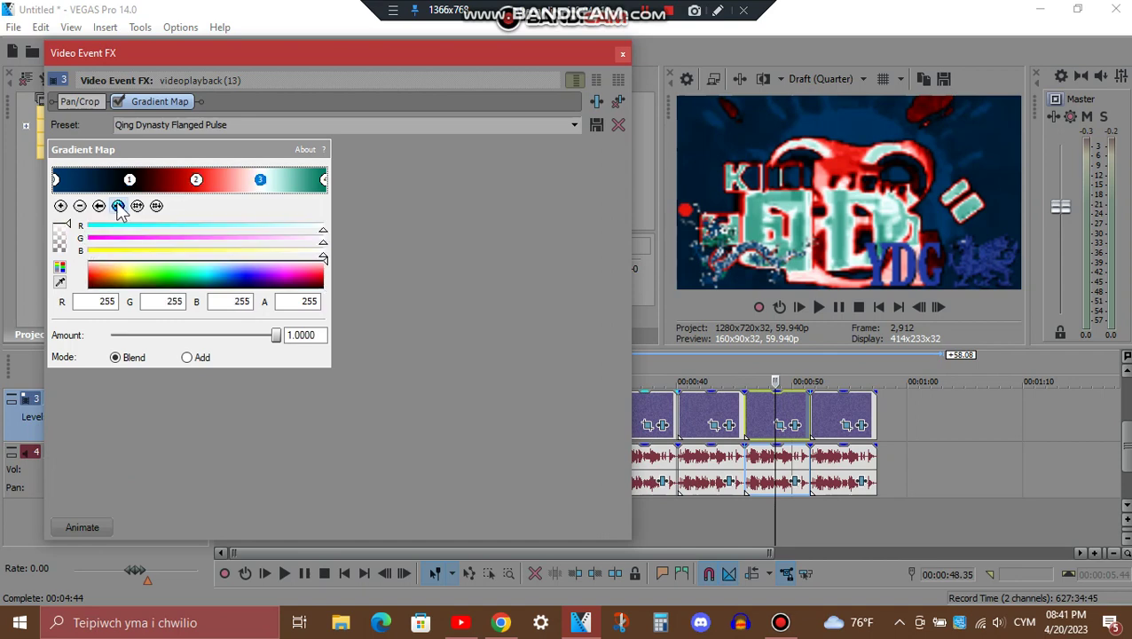
click(118, 205)
click(622, 53)
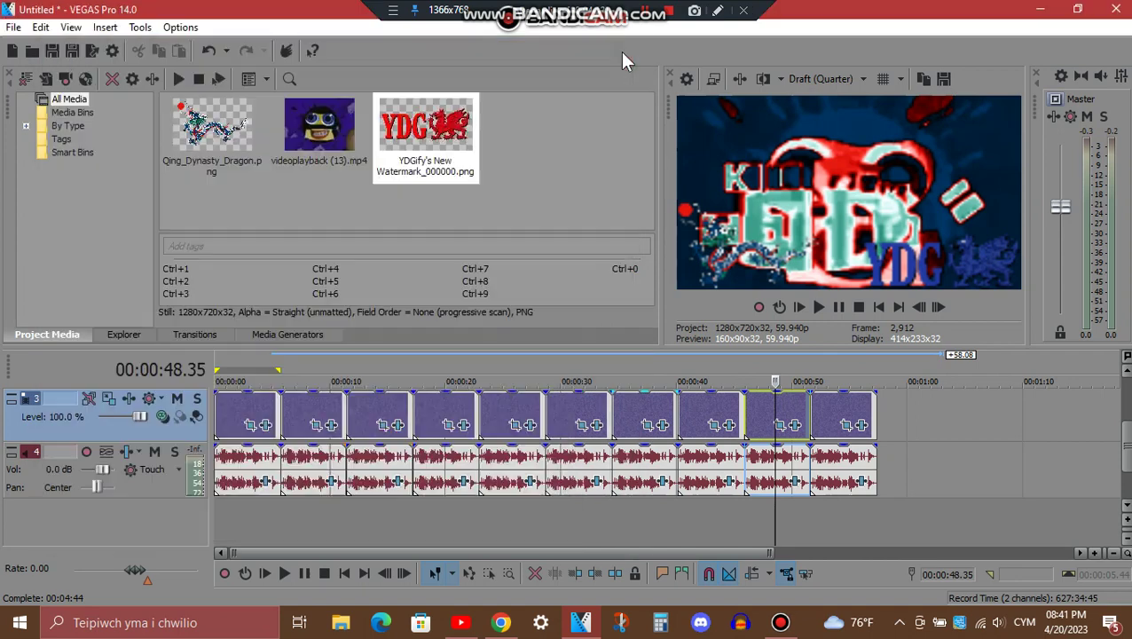
Step: Review the Vocodex settings on the ninth audio clip, including its carrier waveform and highlighted keyboard notes
click(797, 482)
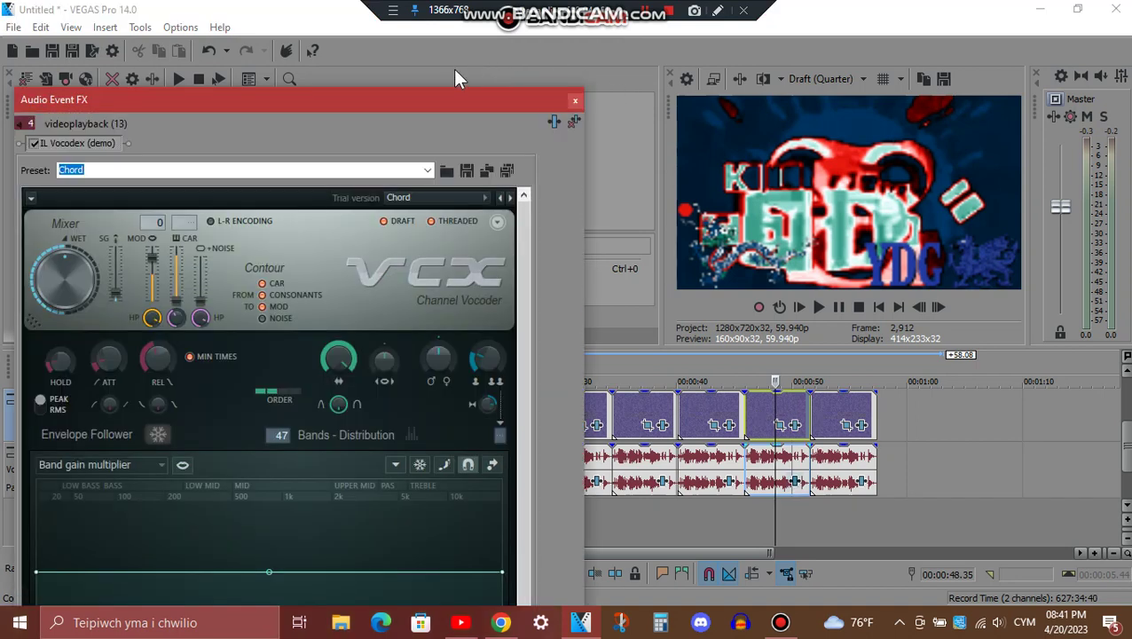
mouse_move(458, 87)
mouse_down()
mouse_move(458, 271)
mouse_move(460, 79)
mouse_up()
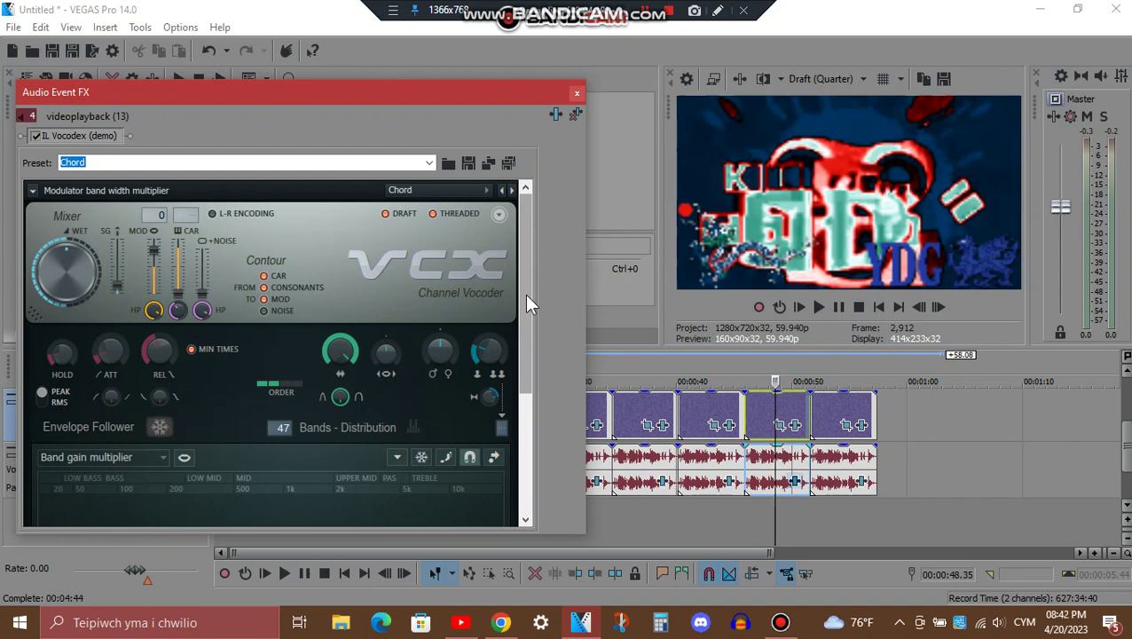
drag(525, 294, 537, 427)
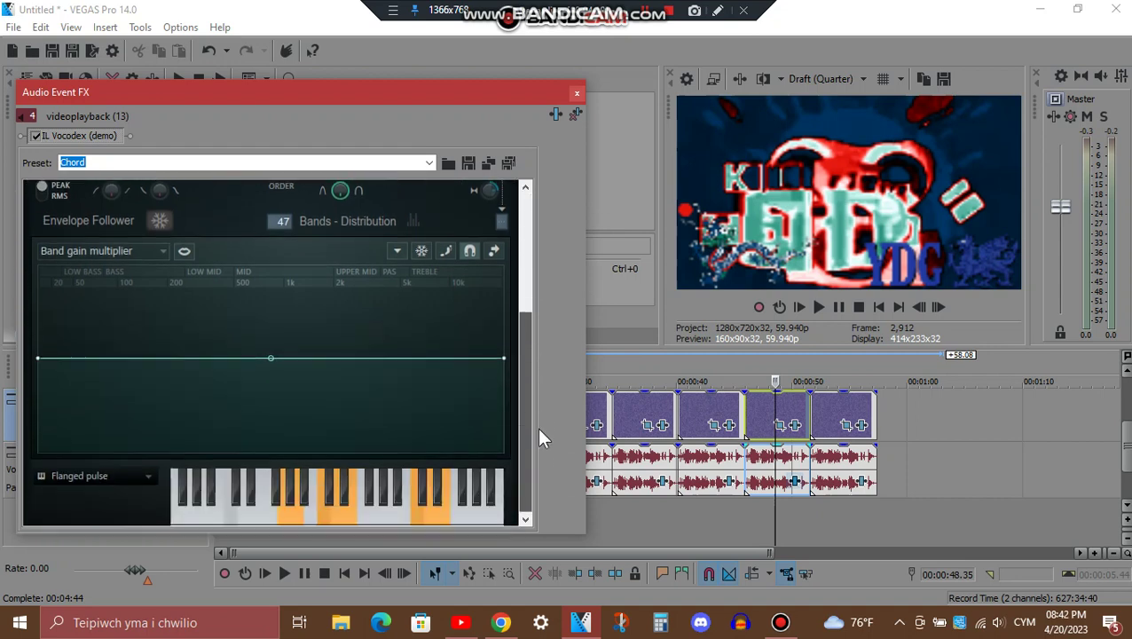
click(577, 92)
Step: Examine the colour of every Gradient Map control point on the tenth video clip
click(841, 417)
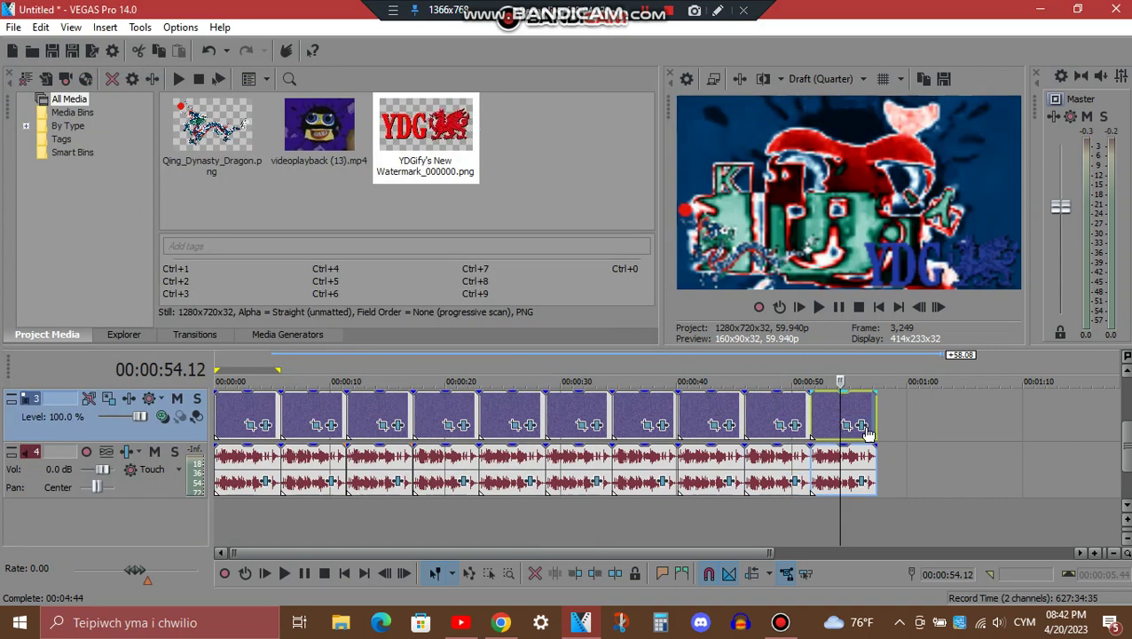
click(862, 428)
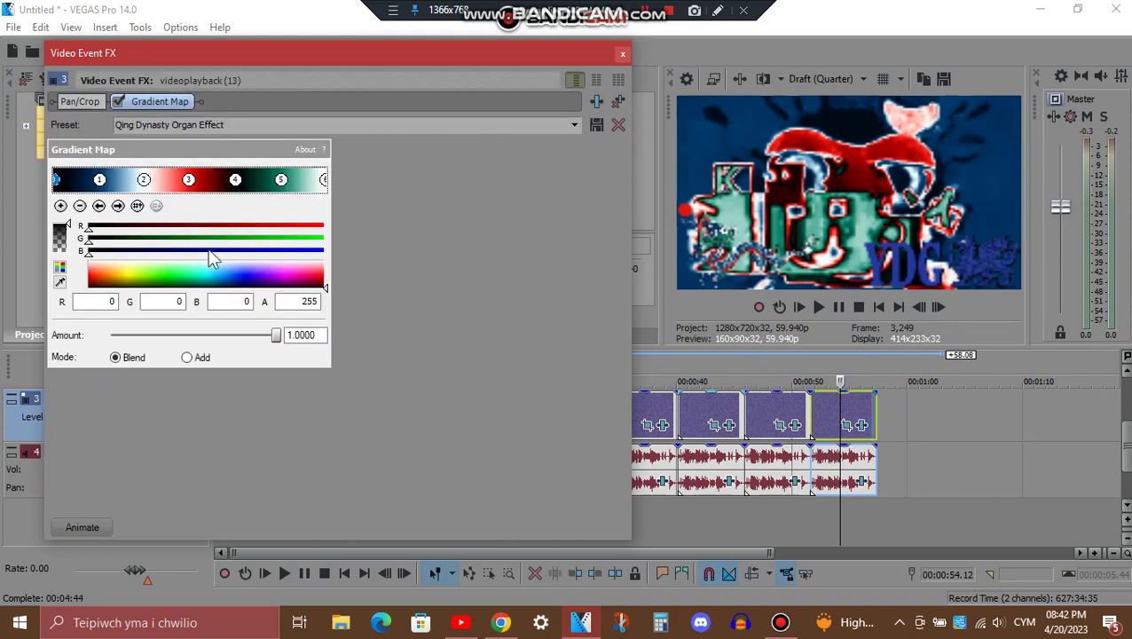
click(118, 206)
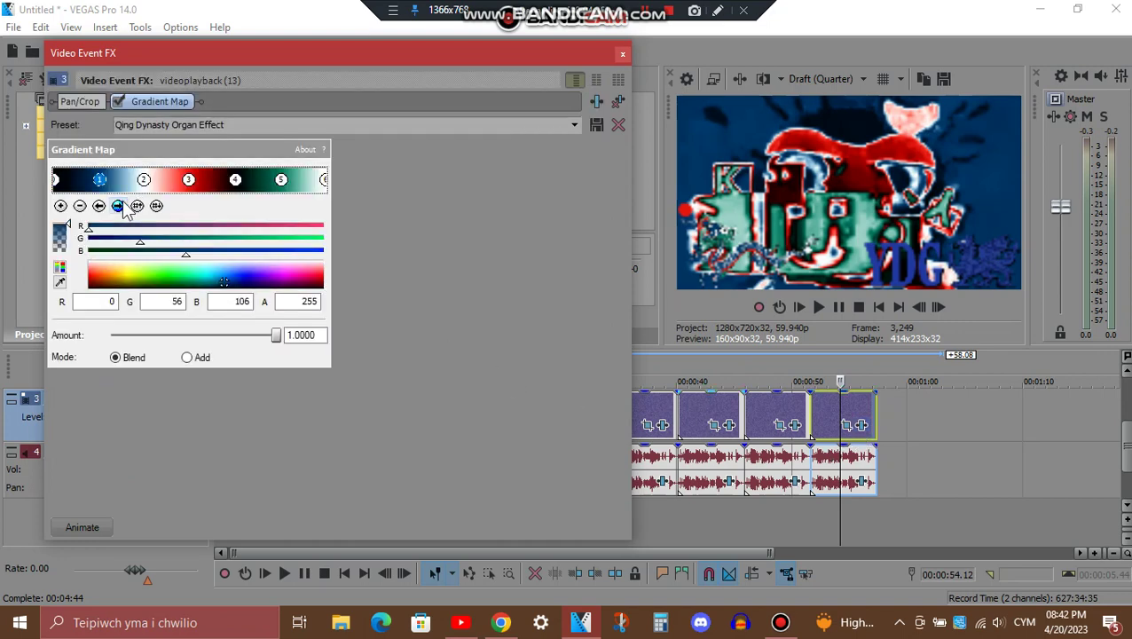
click(118, 206)
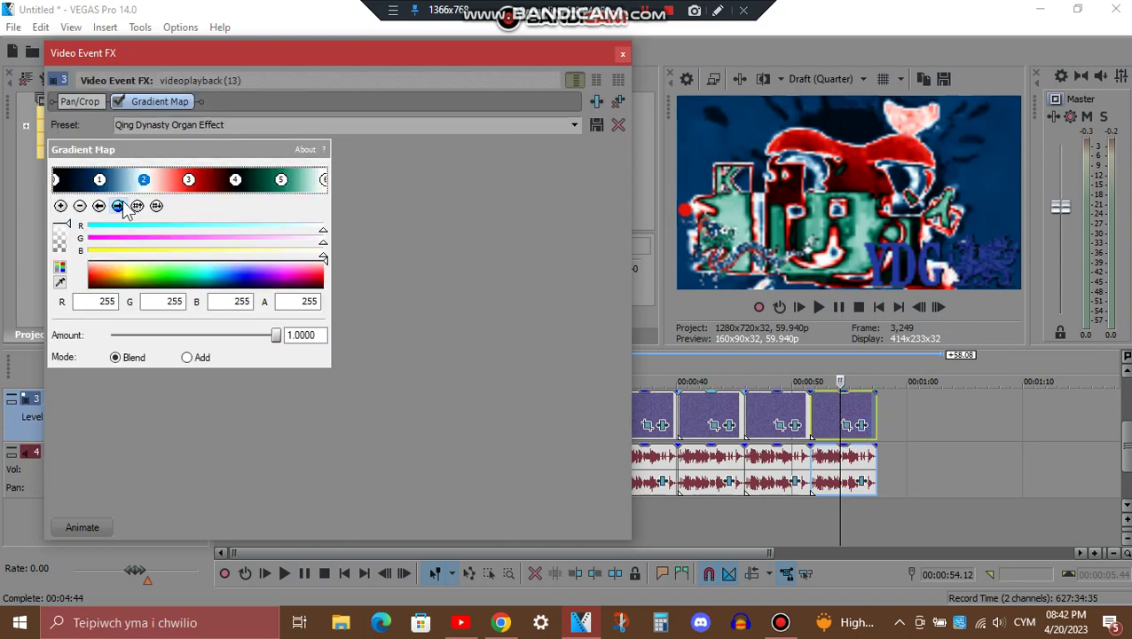
click(118, 205)
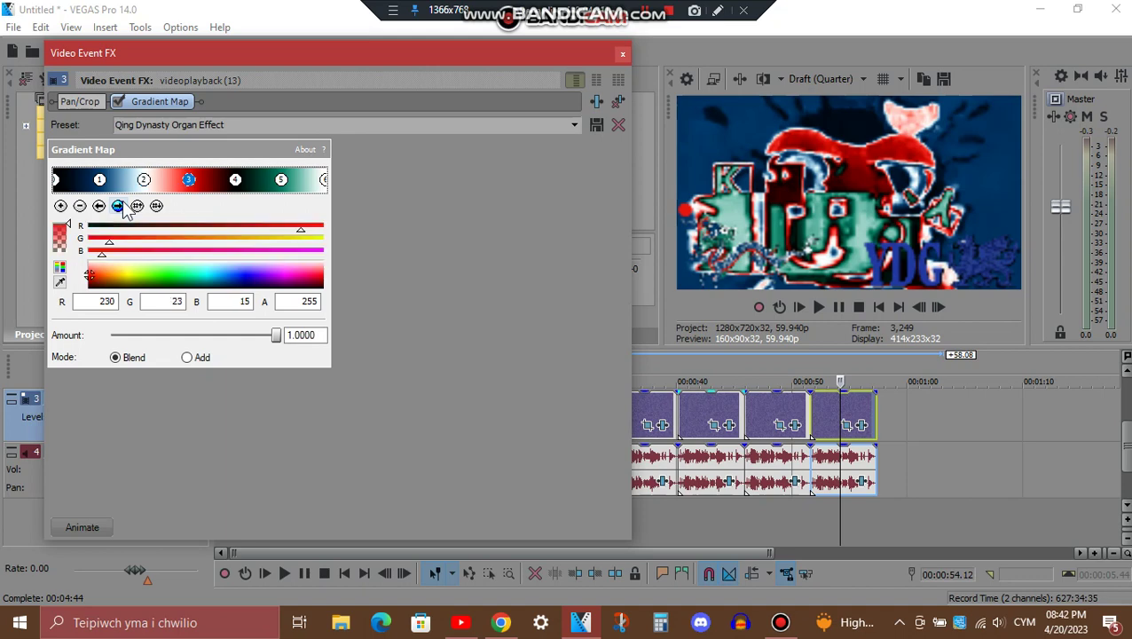
click(118, 206)
click(118, 206)
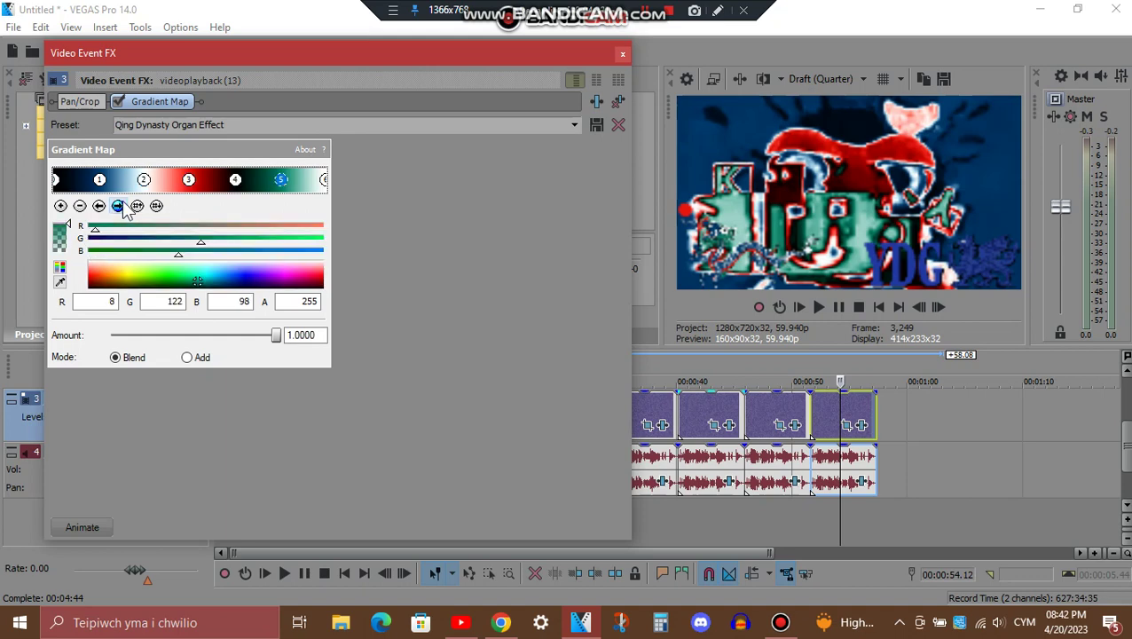
click(118, 205)
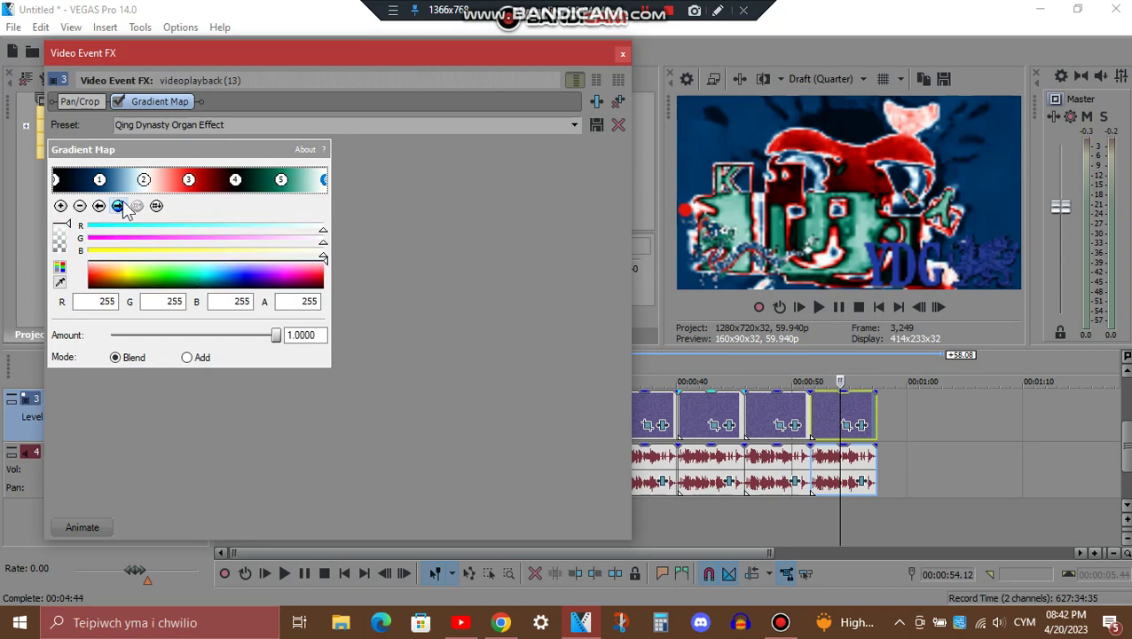
click(621, 53)
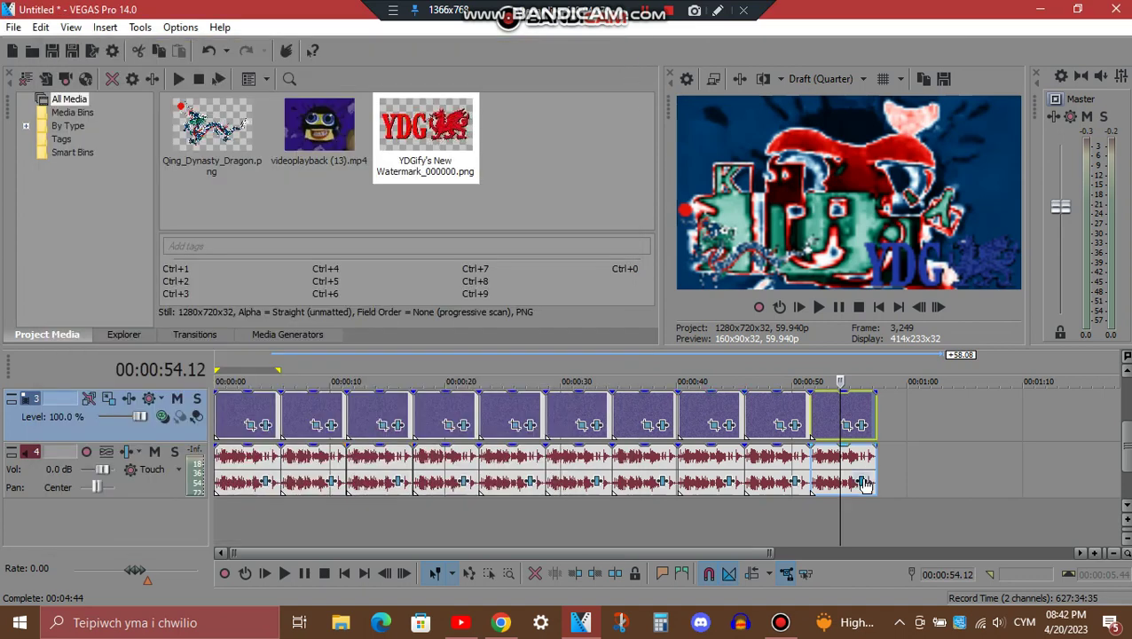
Step: Review the Vocodex settings on the tenth audio clip, including its carrier waveform and highlighted keyboard notes
click(844, 482)
drag(391, 92, 383, 66)
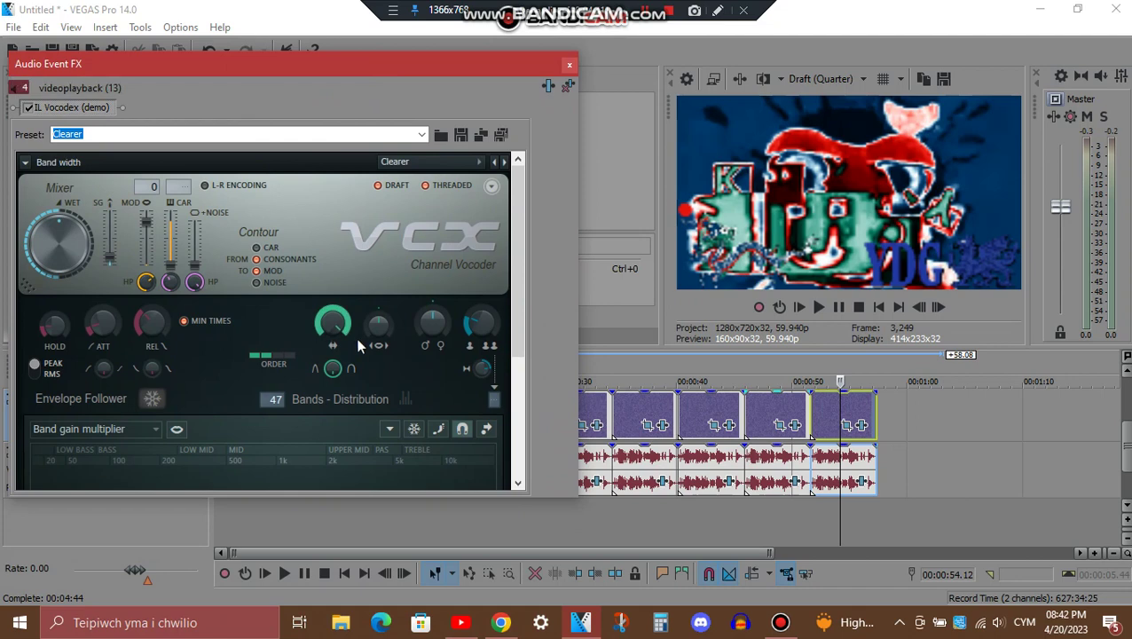
drag(524, 271, 545, 451)
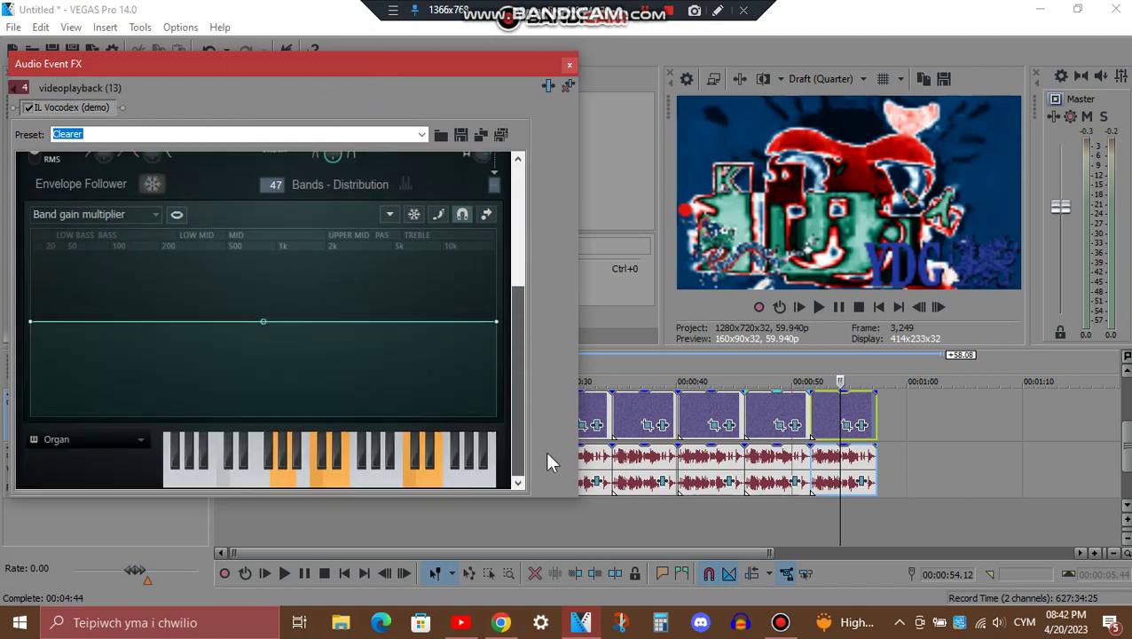